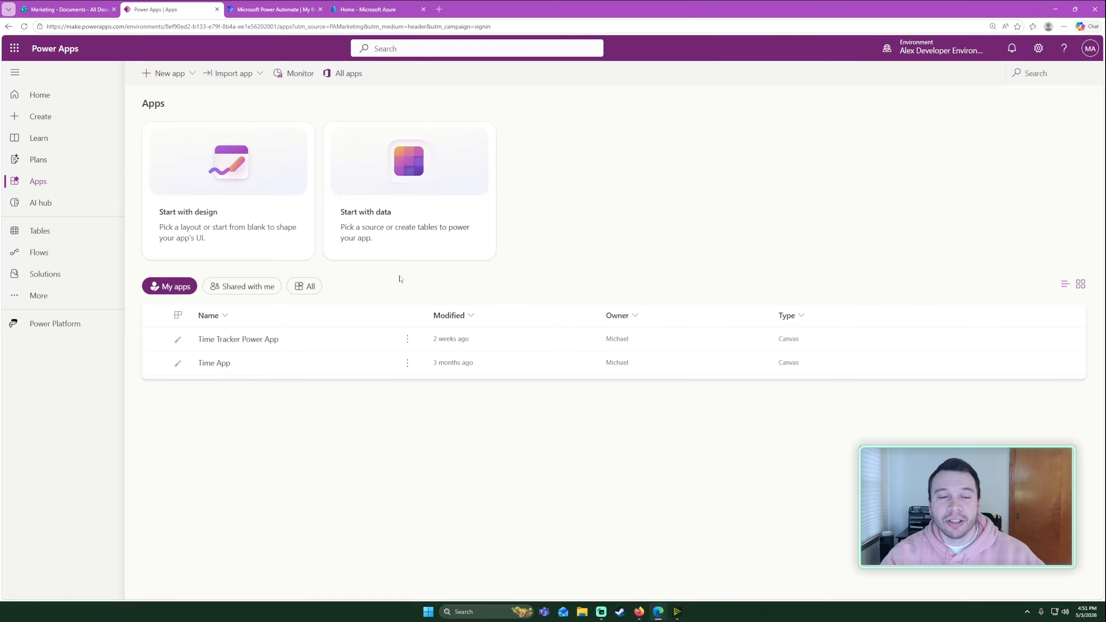
# - Switch to Power Automate and create an instant cloud flow named "Transfer Power App" with the "Manually trigger a flow" trigger
pyautogui.hotkey('ctrl', '+')
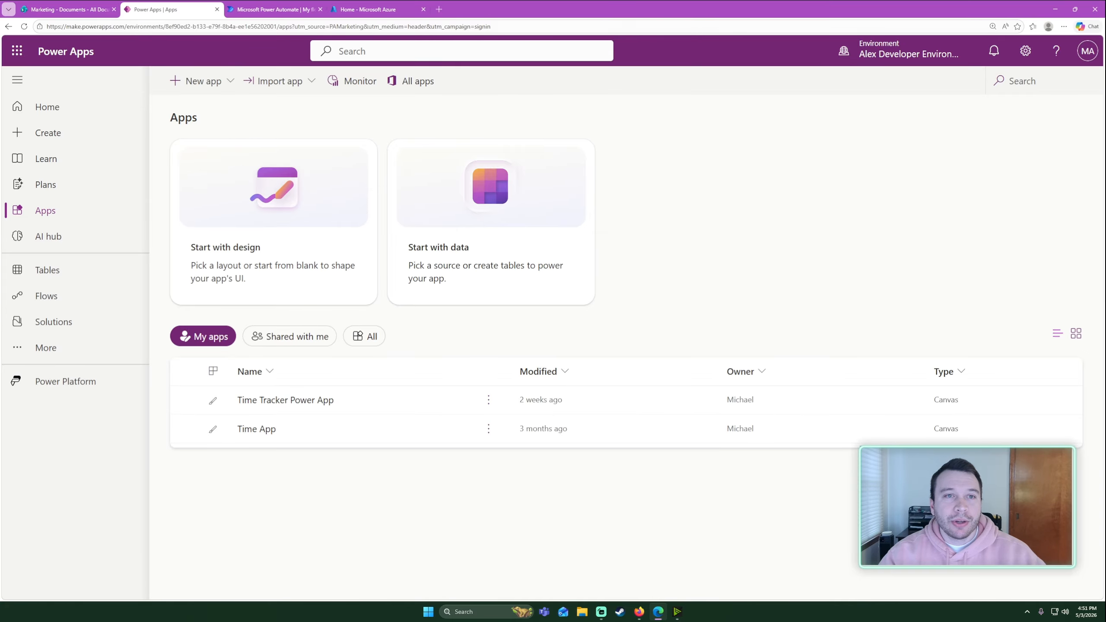
pyautogui.click(275, 9)
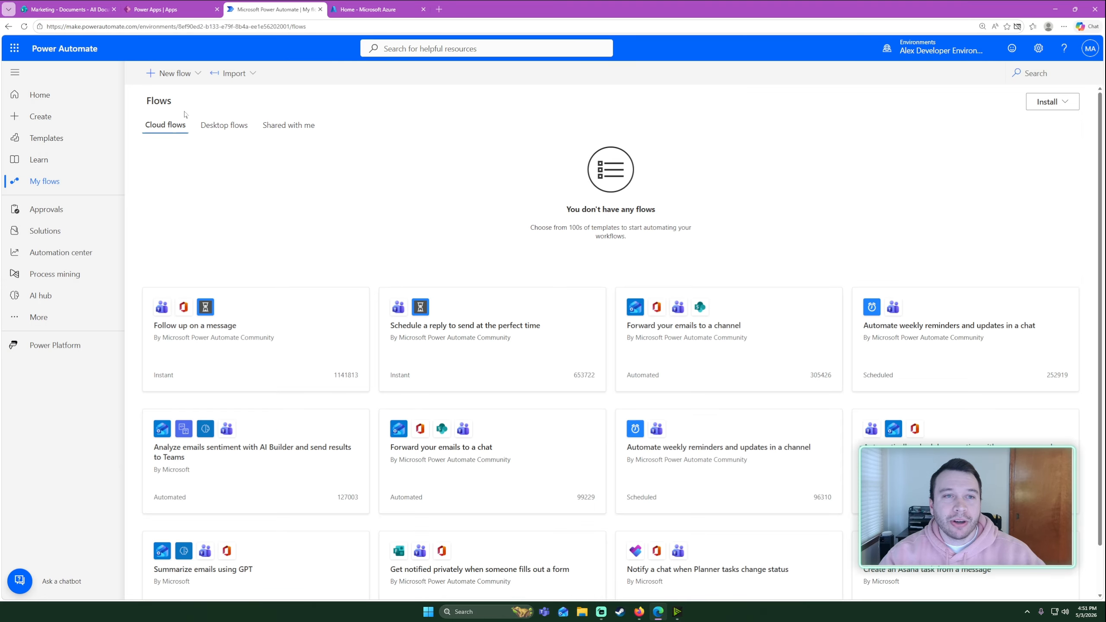
pyautogui.click(175, 73)
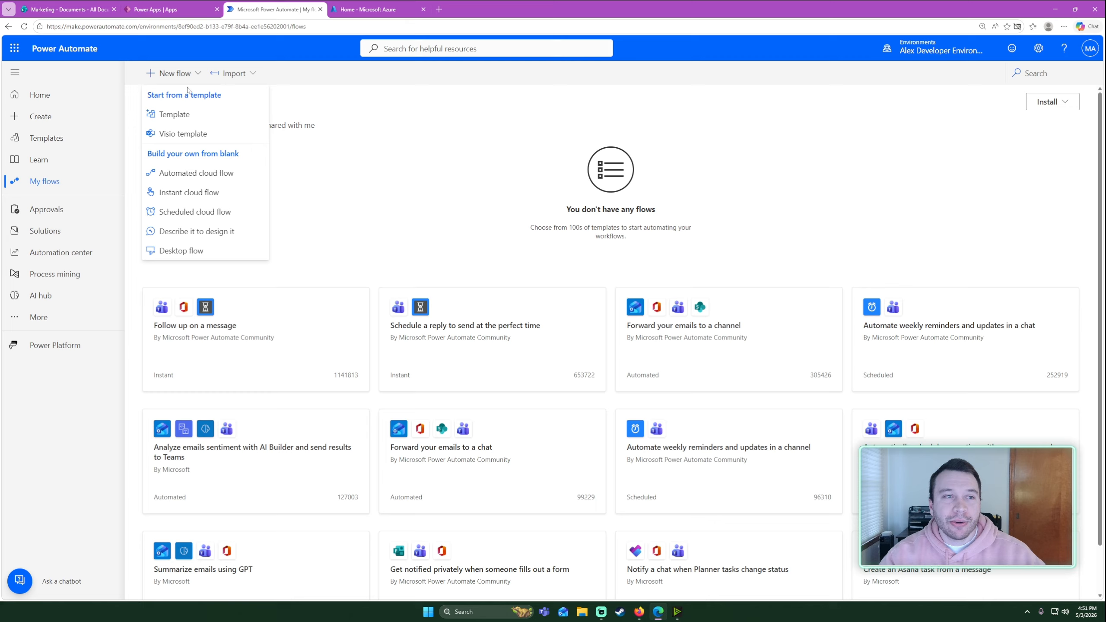
pyautogui.click(206, 194)
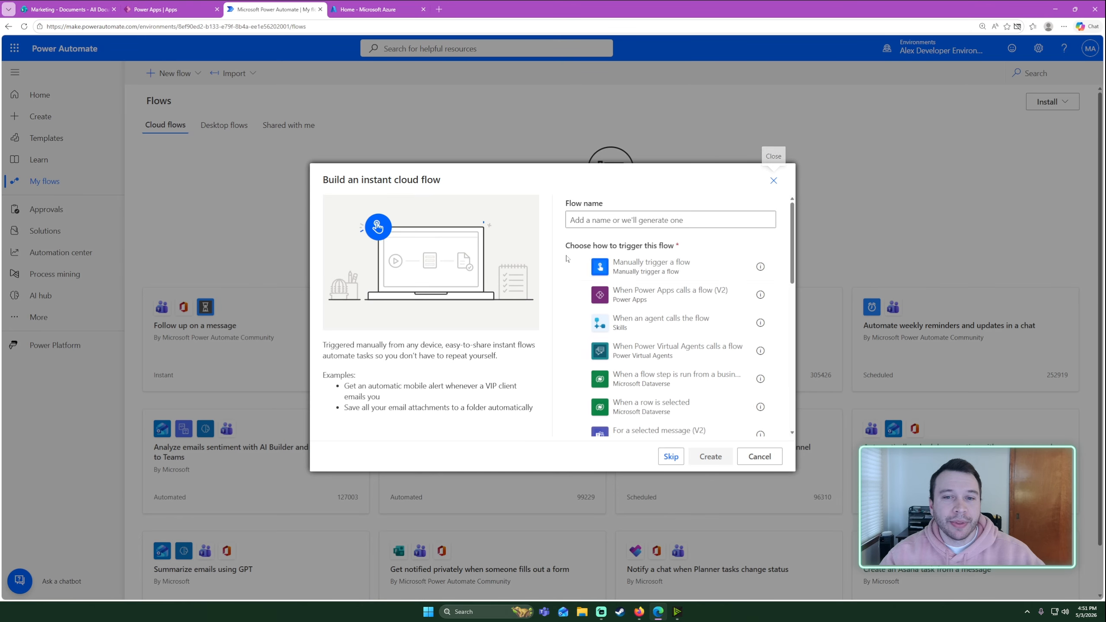
pyautogui.click(610, 220)
pyautogui.write('Trans')
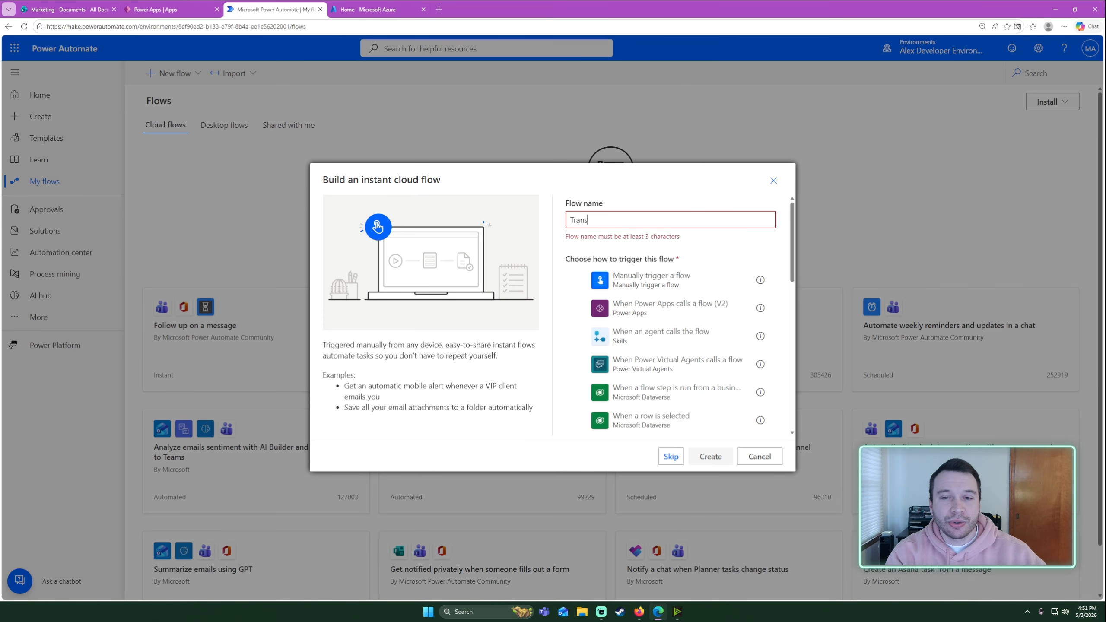
pyautogui.write('fer Power App')
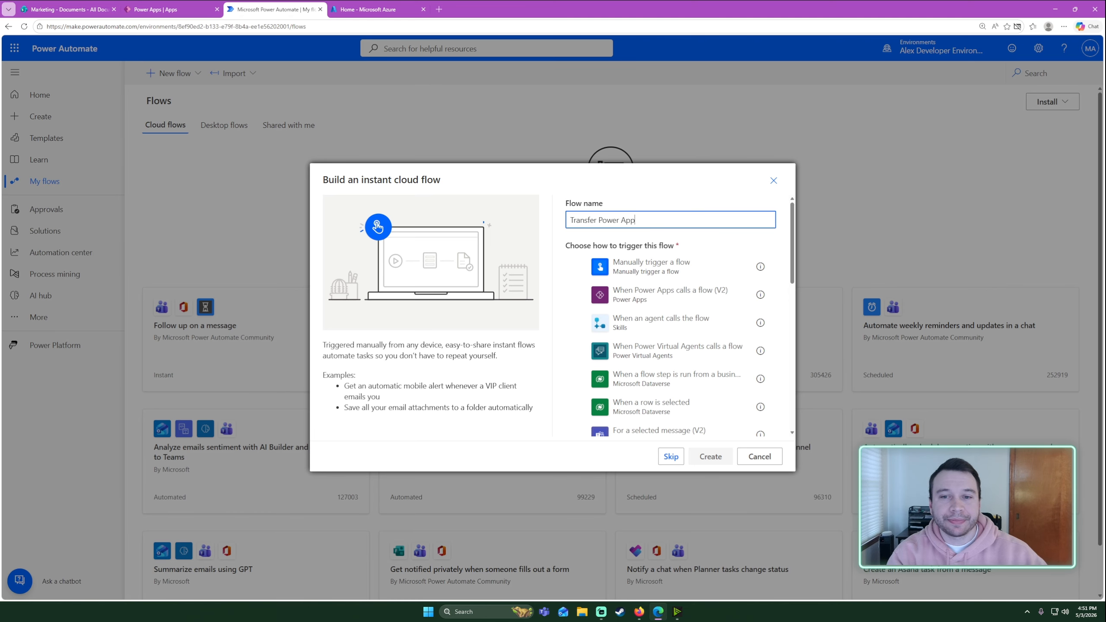
pyautogui.click(714, 271)
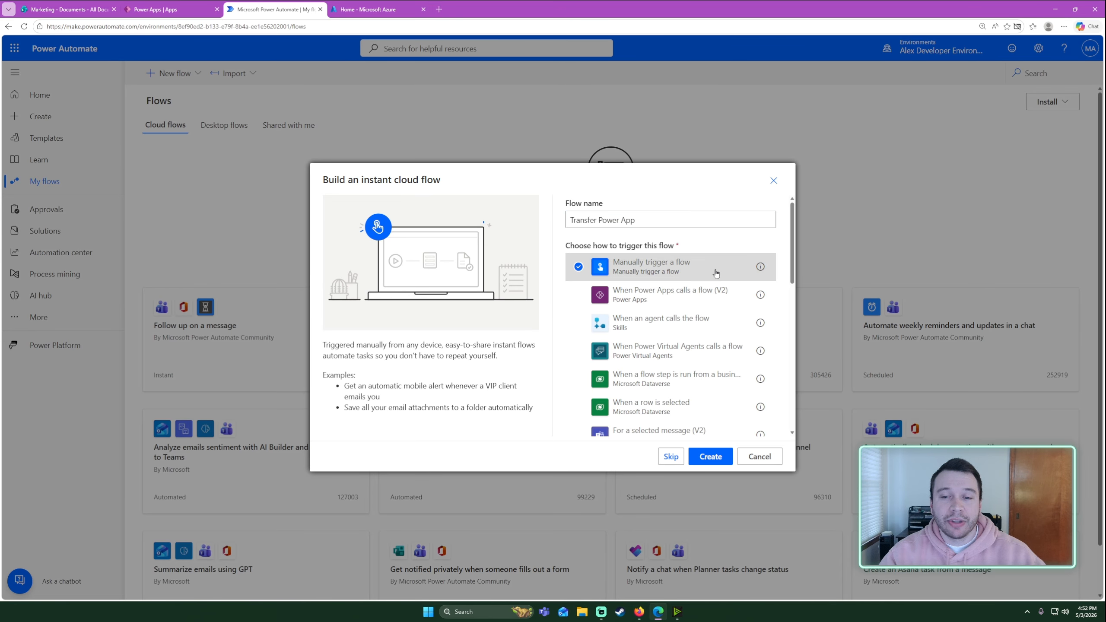
pyautogui.click(716, 458)
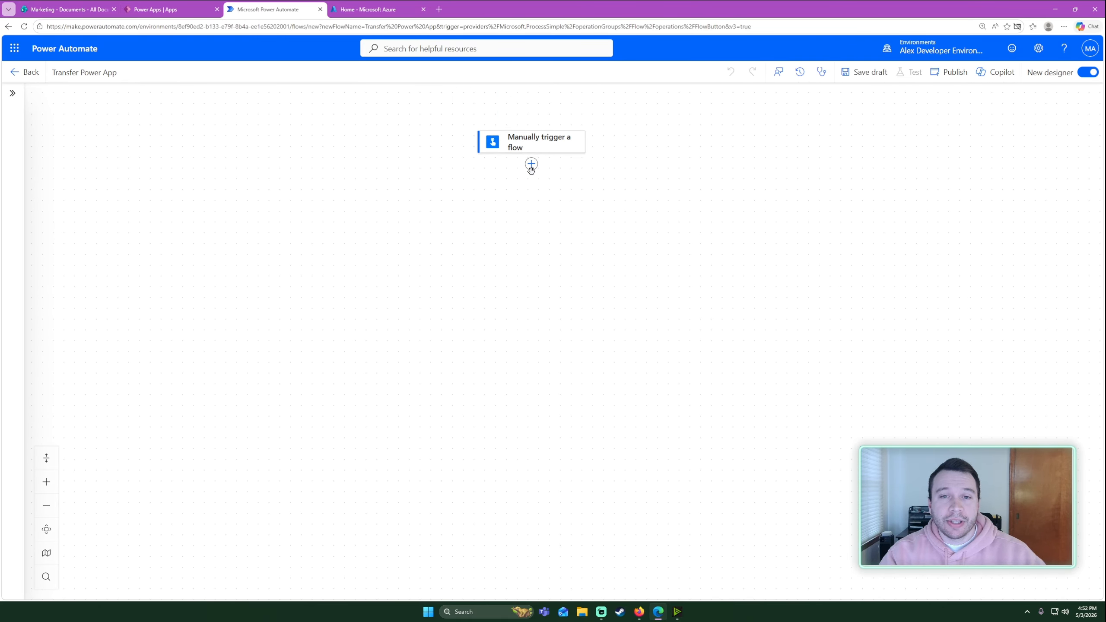
# - Search the actions for "power app" and add the Power Apps for Admins action "Set App Owner" after the trigger
pyautogui.click(532, 163)
pyautogui.write('power app')
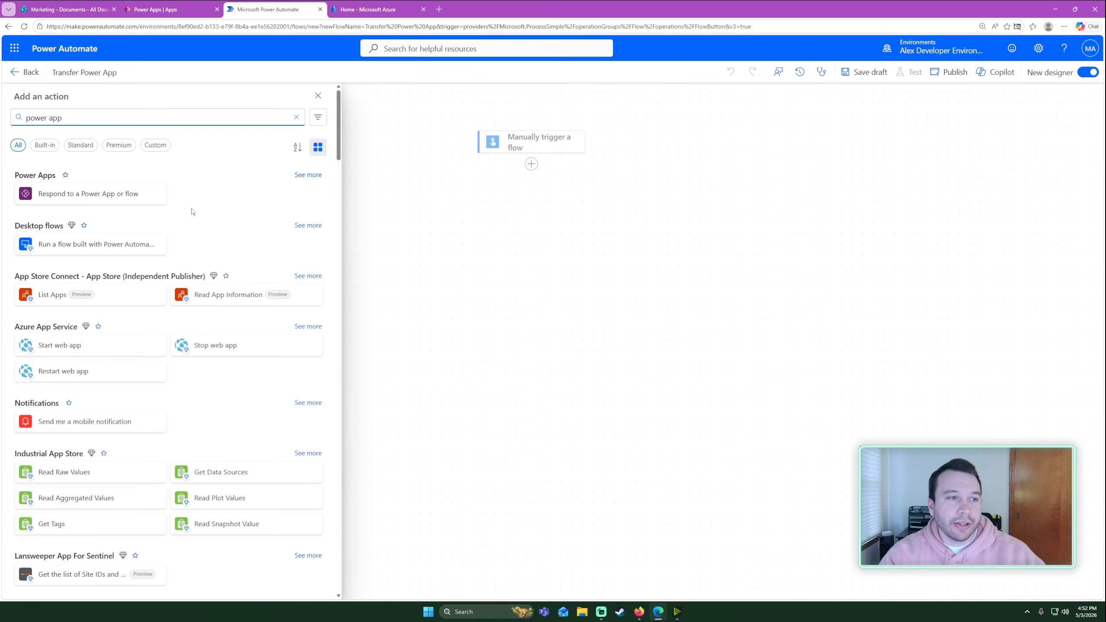
pyautogui.scroll(-10, 213, 240)
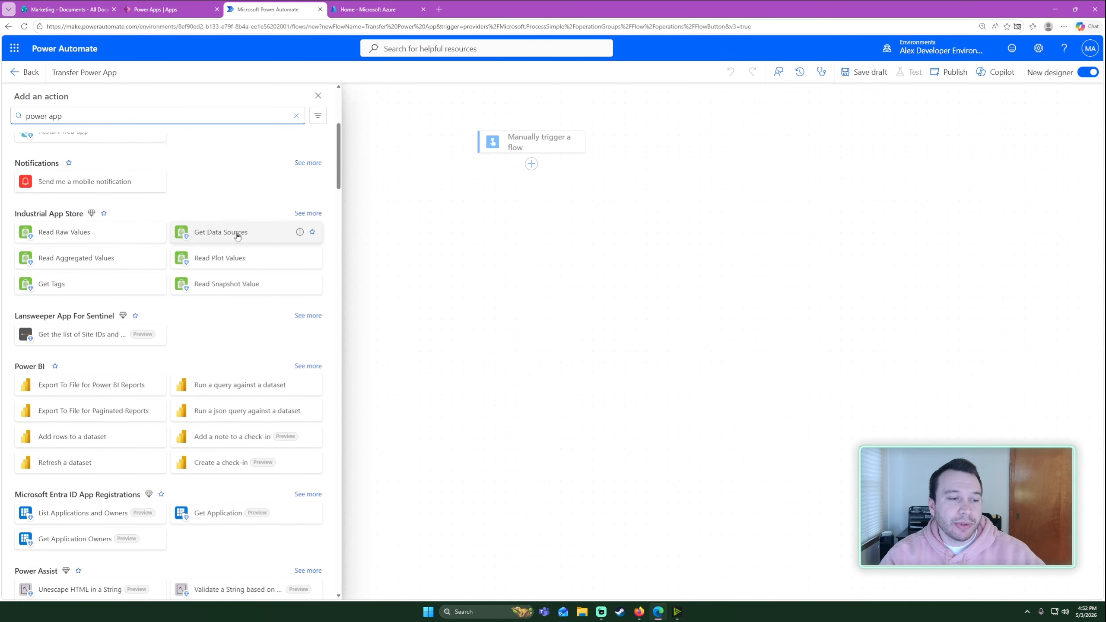
pyautogui.scroll(-15, 233, 230)
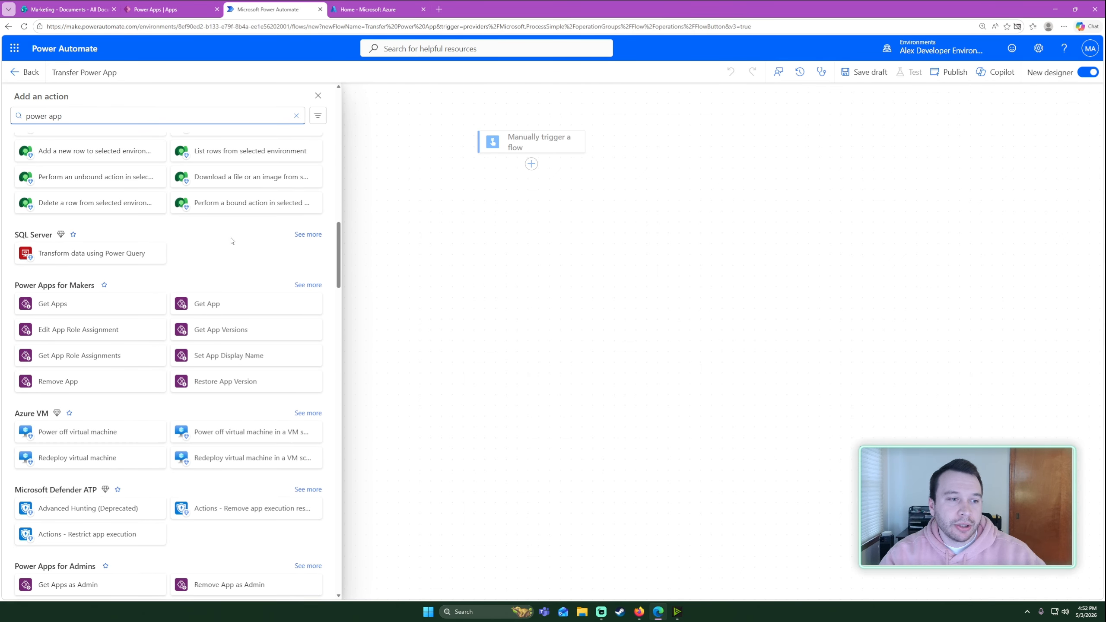
pyautogui.scroll(-3, 125, 314)
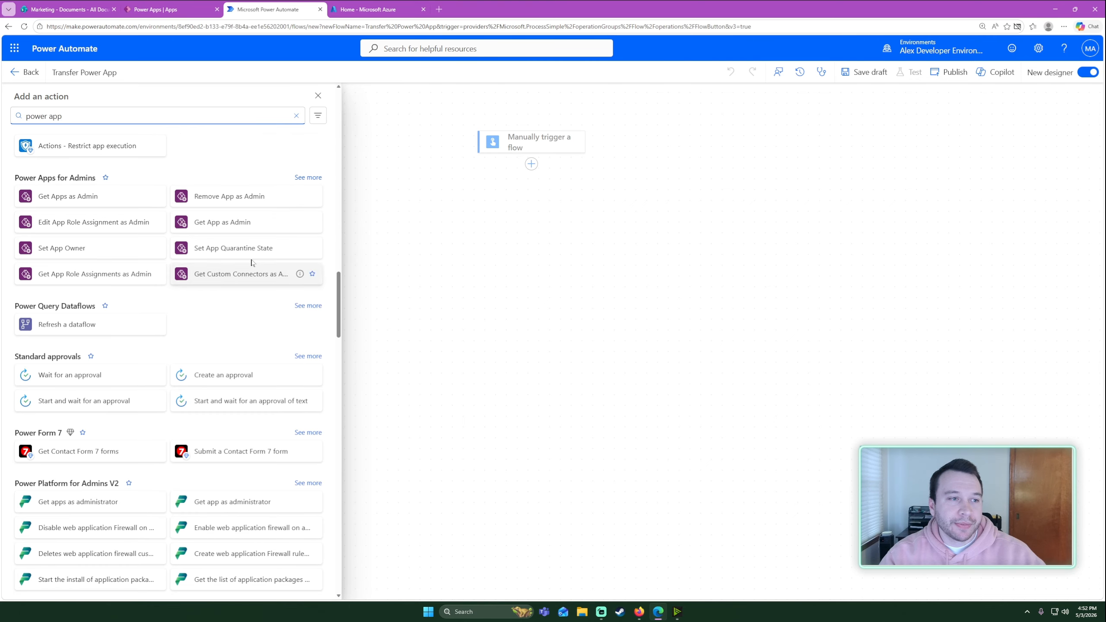
pyautogui.hotkey('ctrl', '+')
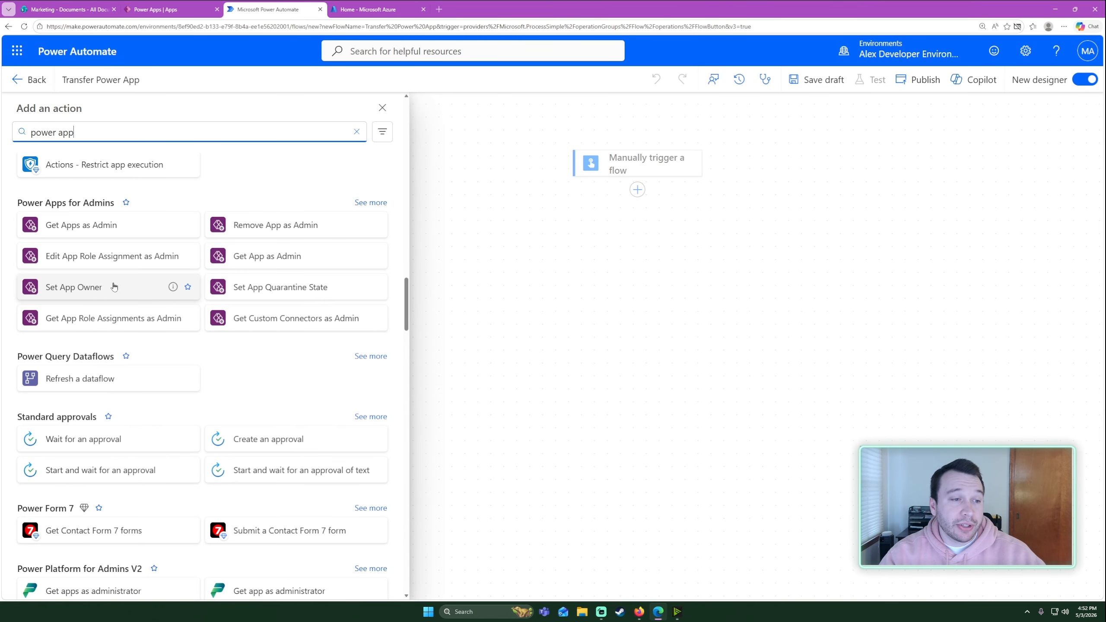
pyautogui.click(96, 291)
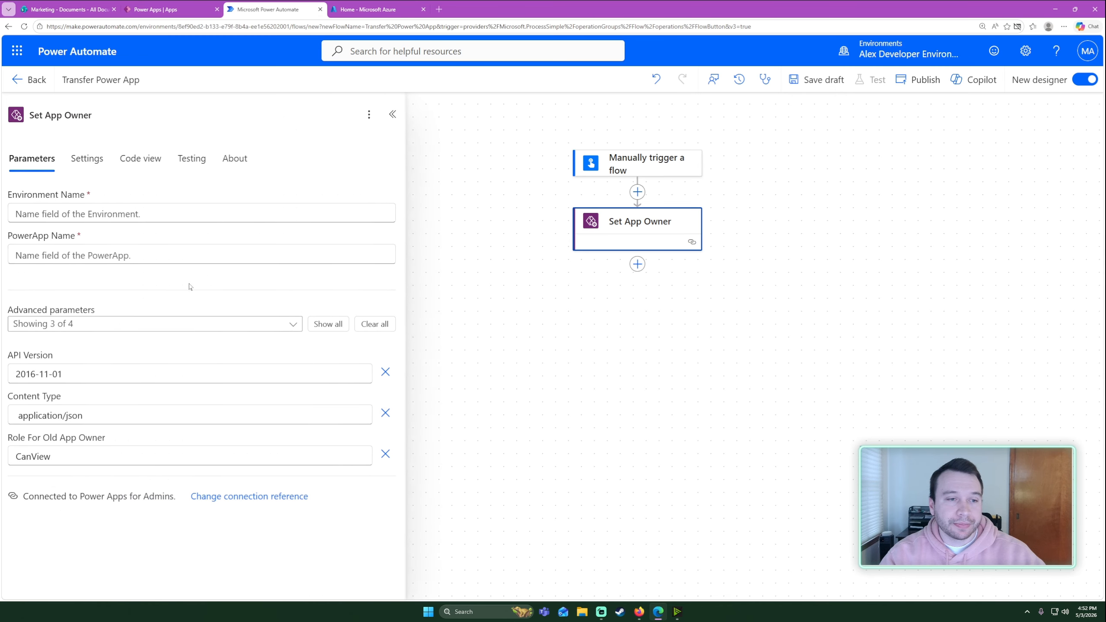
# - Add the advanced parameter "New PowerApp Owner" to the Set App Owner action
pyautogui.click(241, 193)
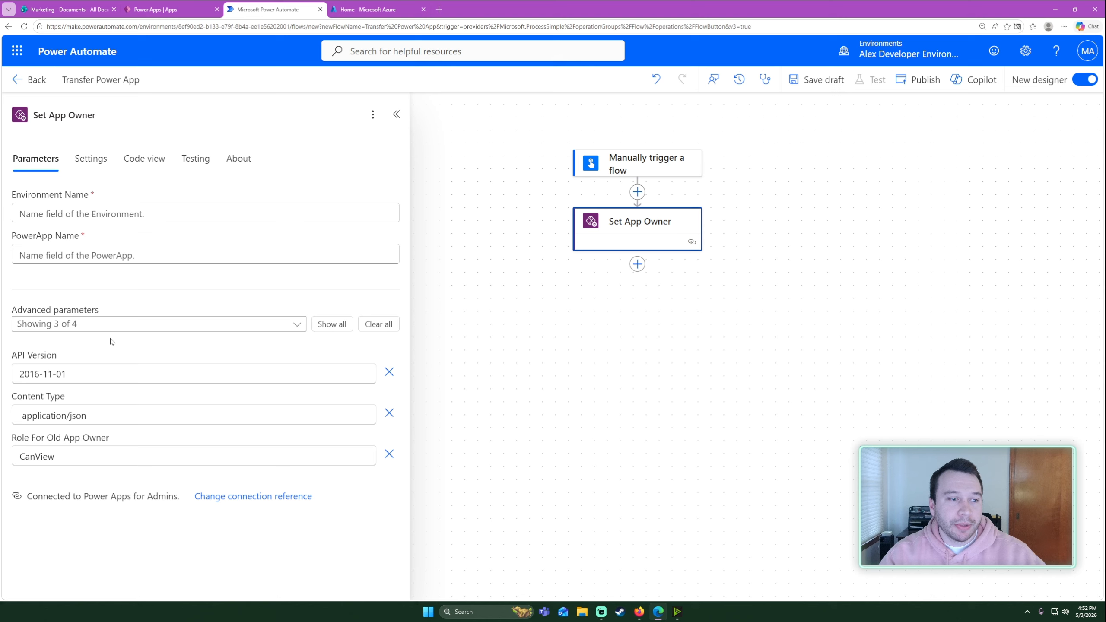
pyautogui.click(76, 324)
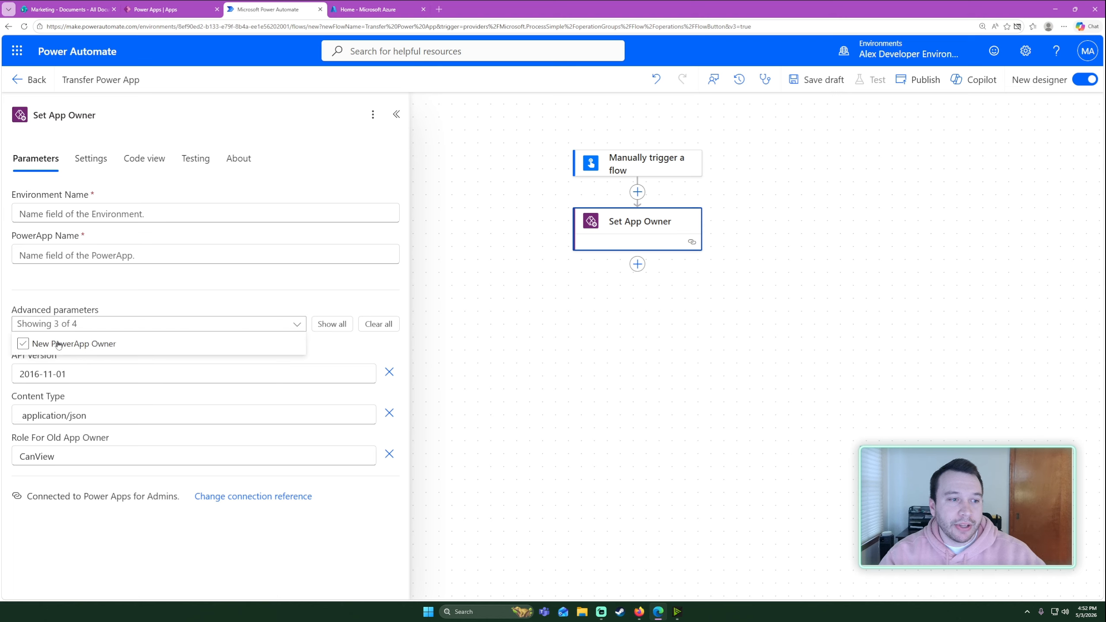
pyautogui.click(122, 344)
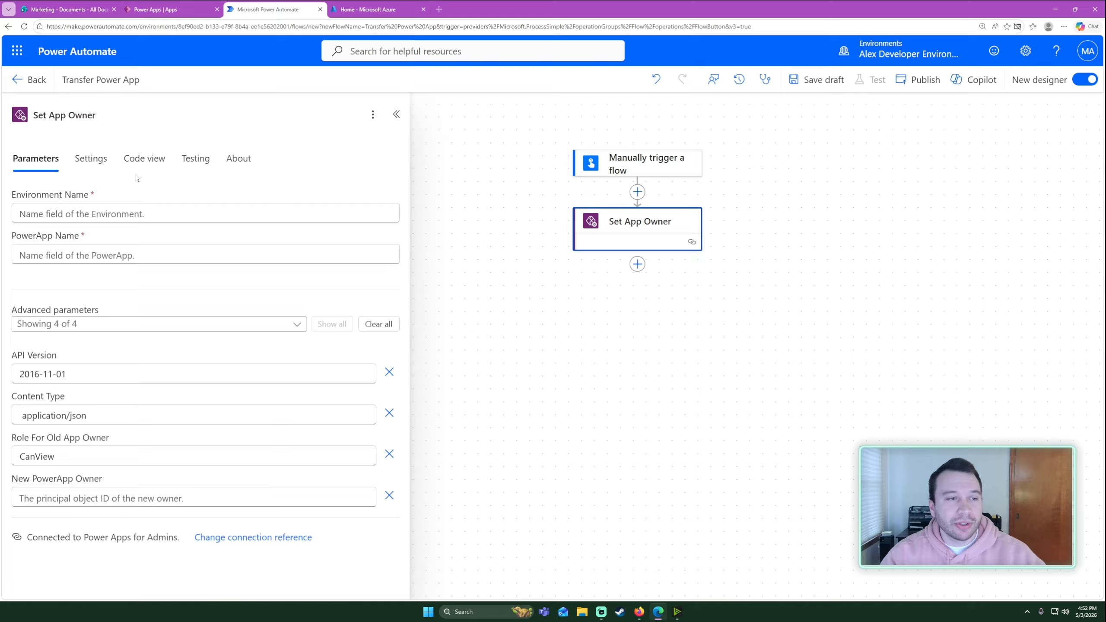
# - Copy the Environment ID from the Power Apps session details into the Environment Name field of the Set App Owner action in Power Automate
pyautogui.click(101, 218)
pyautogui.click(157, 9)
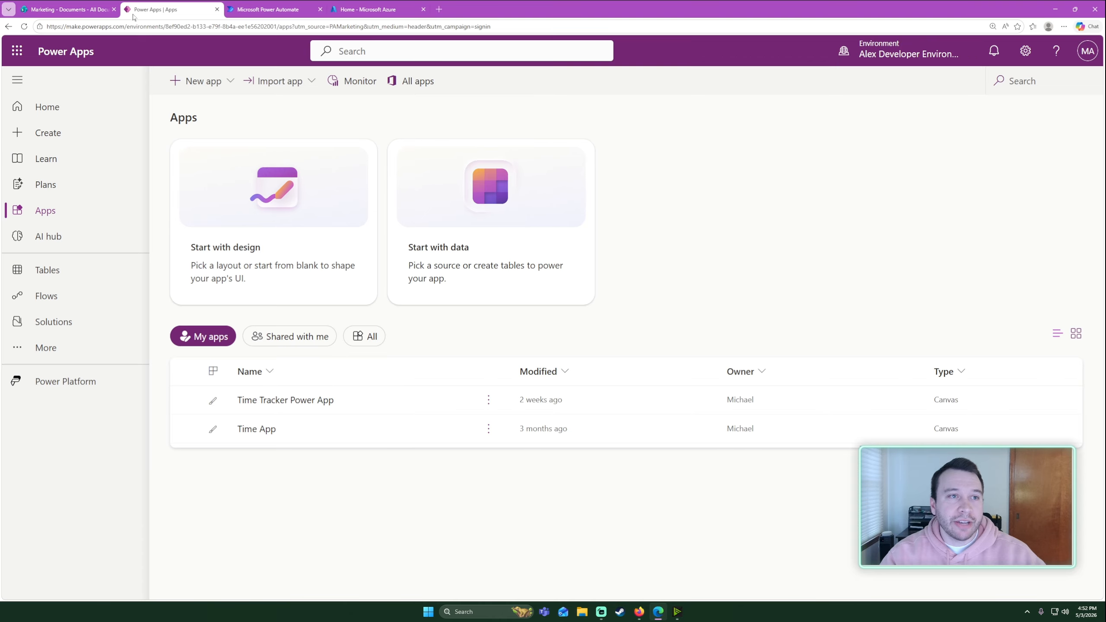
pyautogui.click(1025, 51)
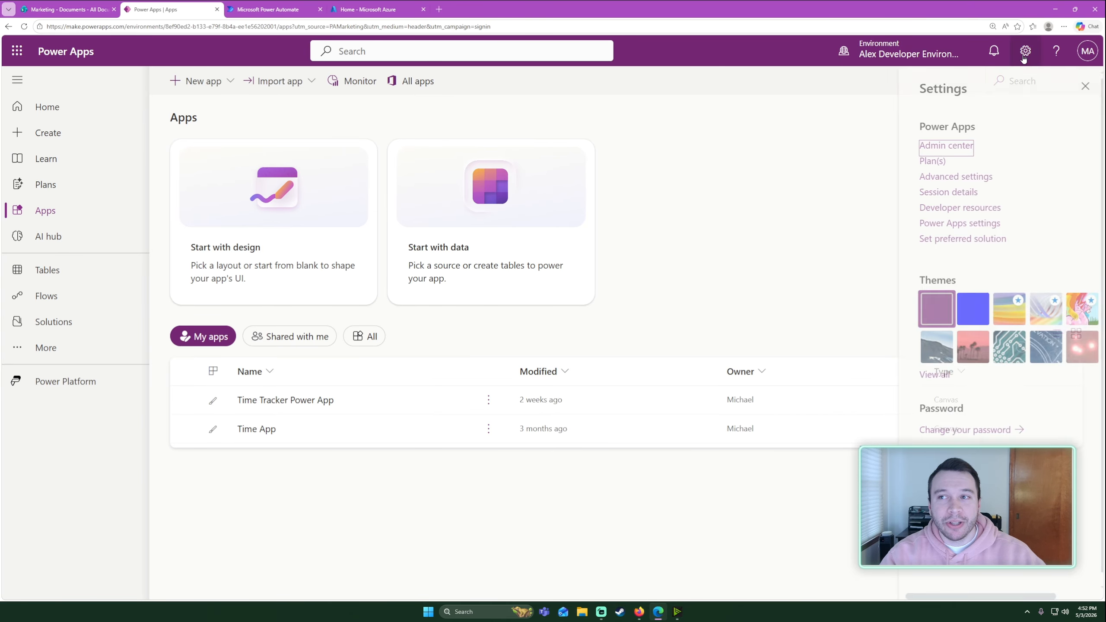
pyautogui.click(939, 196)
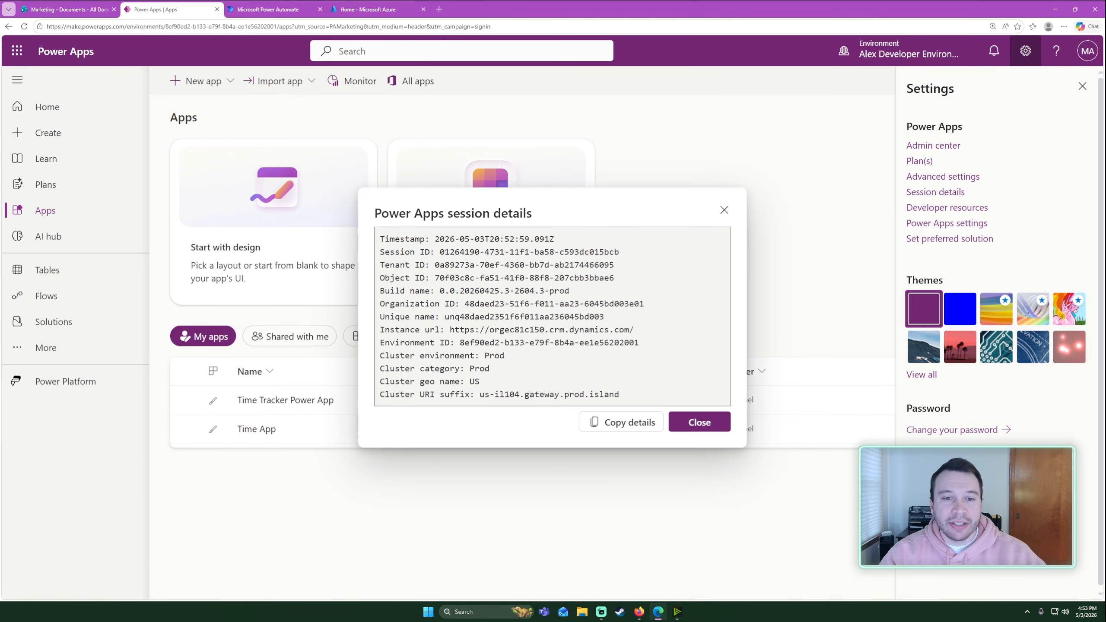
pyautogui.moveTo(460, 342); pyautogui.dragTo(649, 344)
pyautogui.hotkey('ctrl', 'c')
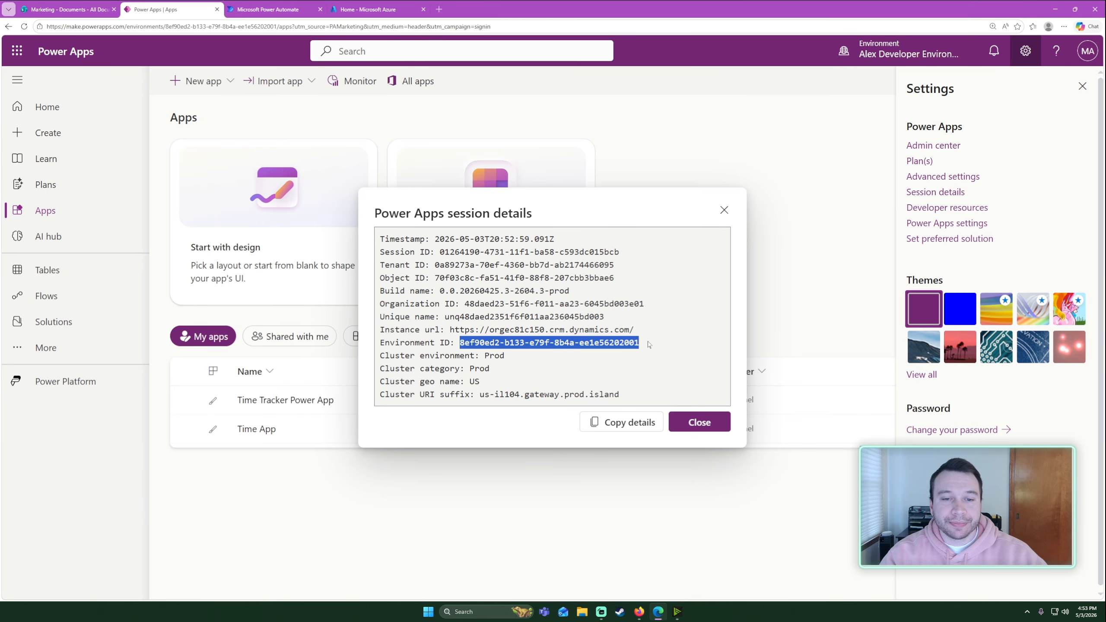
pyautogui.click(312, 5)
pyautogui.hotkey('ctrl', 'v')
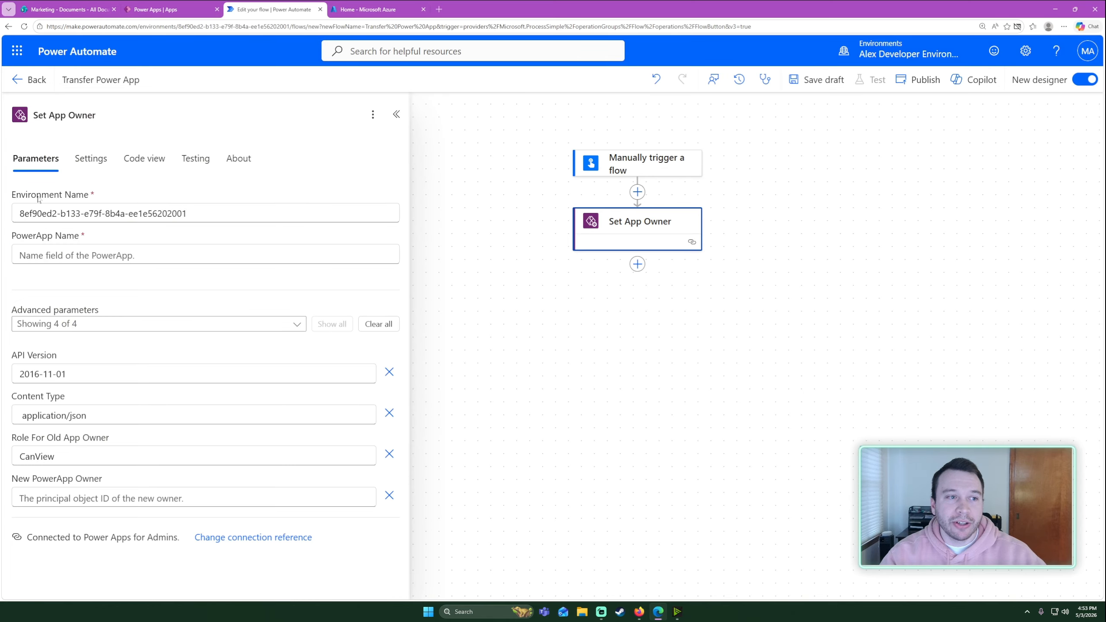
# - Return to Power Apps and close both the session details and the Settings pane
pyautogui.hotkey('ctrl', 'shift', 'Tab')
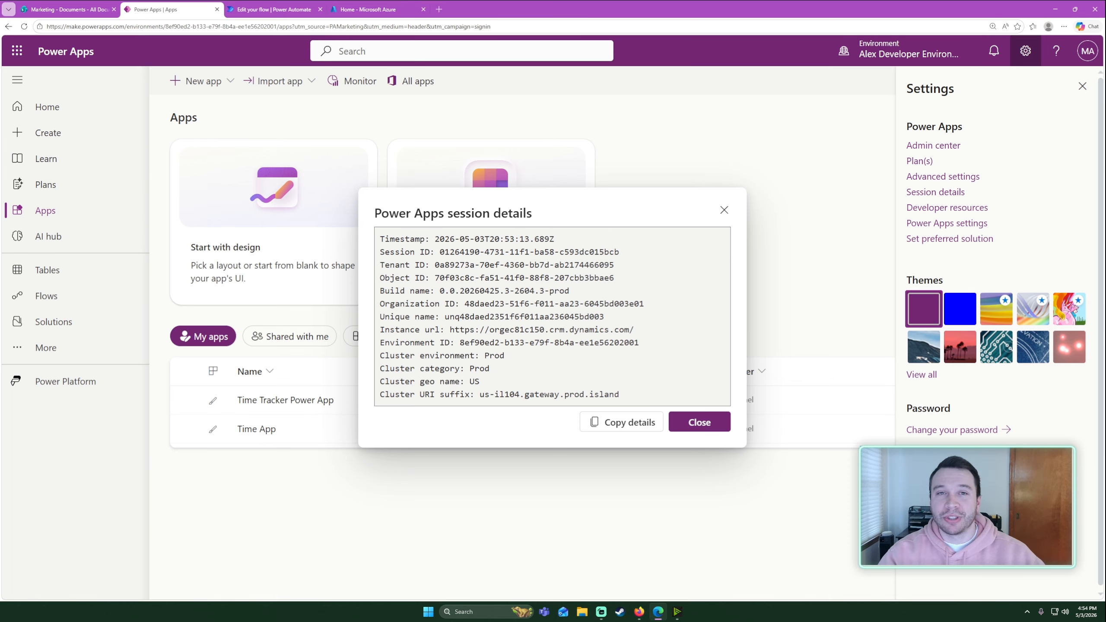
pyautogui.click(275, 9)
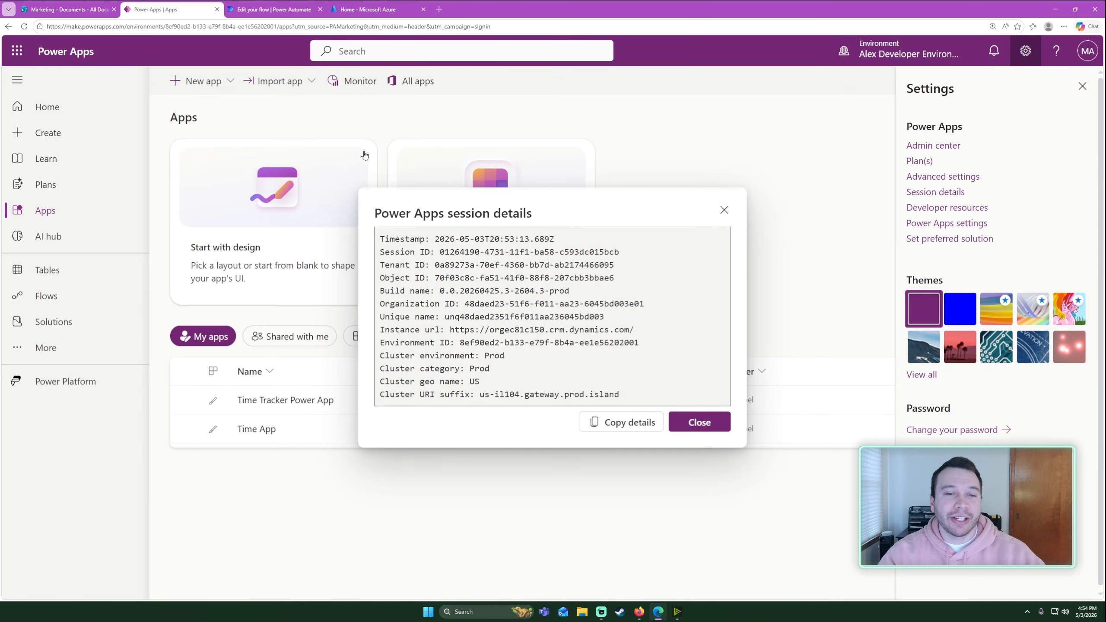
pyautogui.click(275, 9)
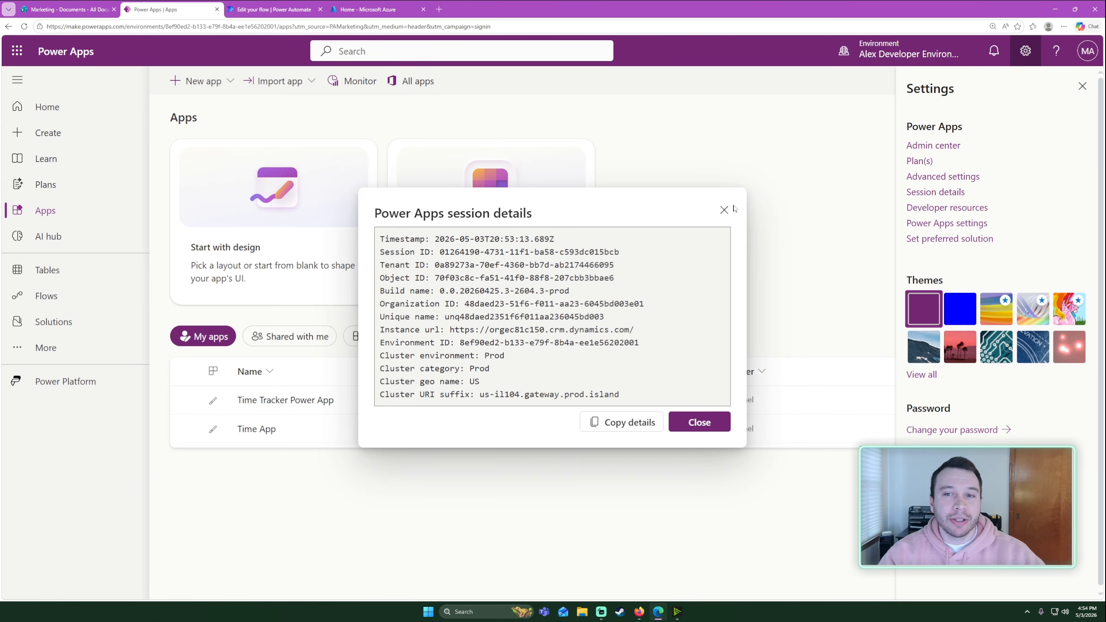
pyautogui.click(724, 210)
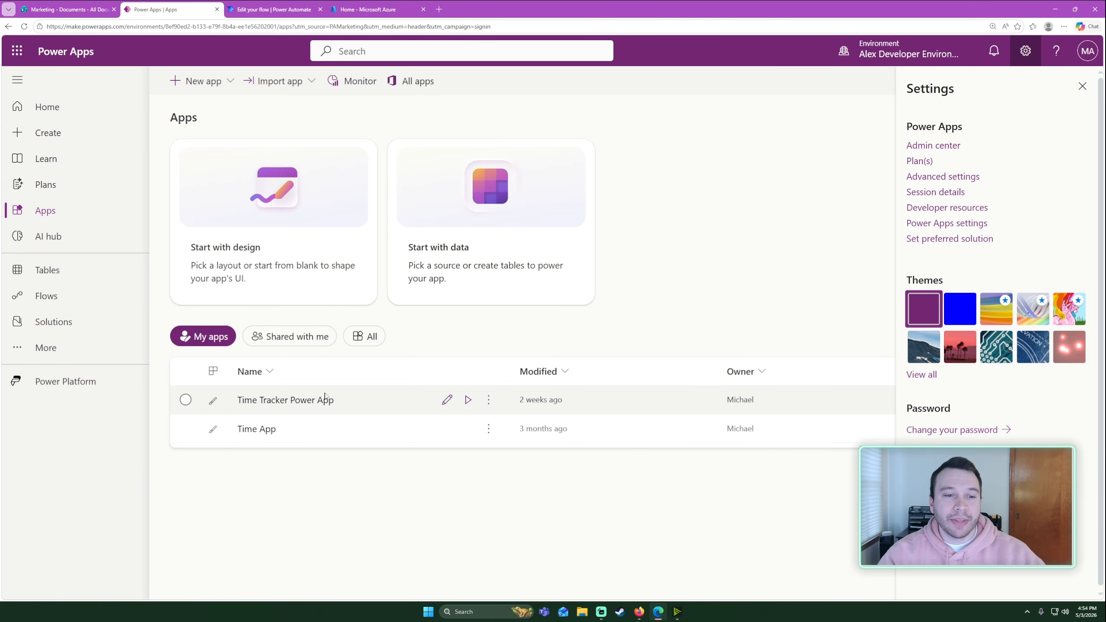
pyautogui.click(1082, 87)
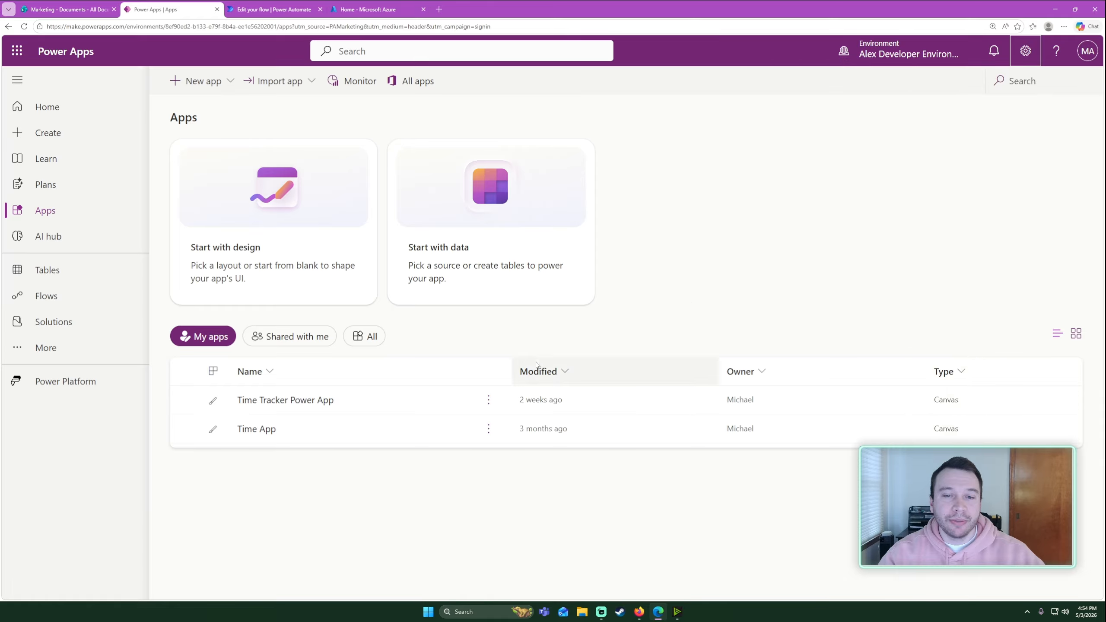
# - Copy the App ID from the Time Tracker Power App's details into the PowerApp Name field of the Set App Owner action in Power Automate
pyautogui.click(490, 406)
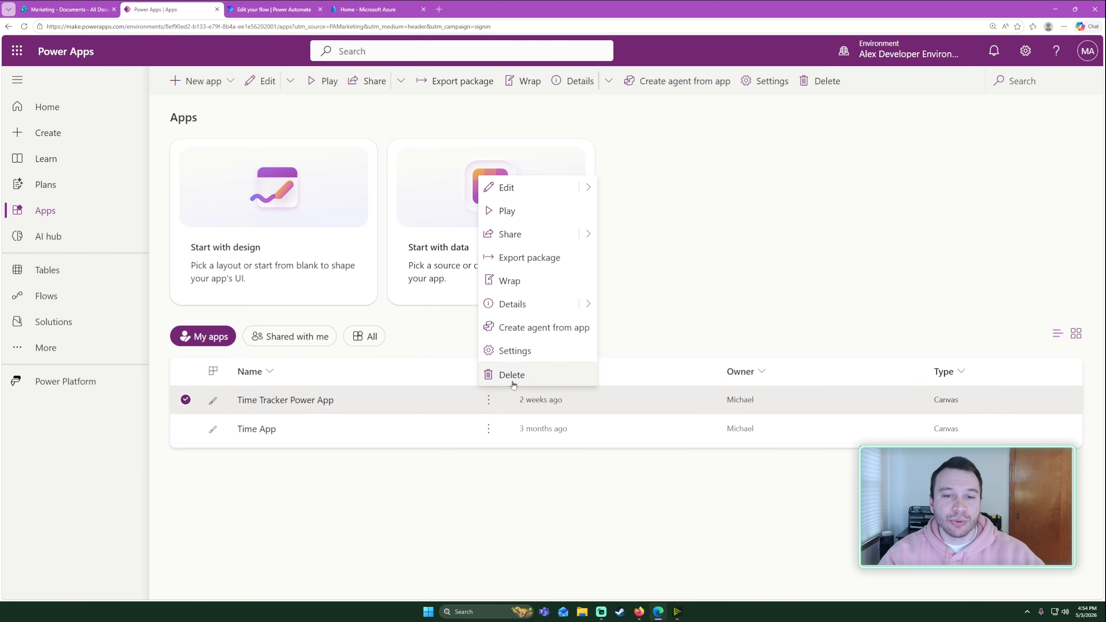
pyautogui.click(524, 306)
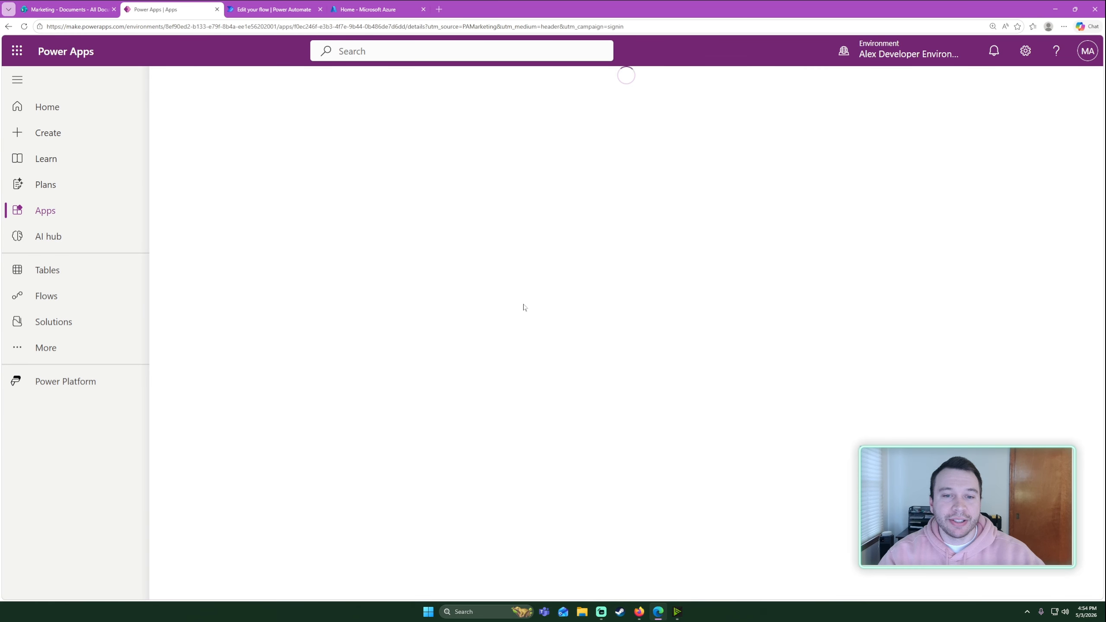
pyautogui.scroll(-1, 360, 390)
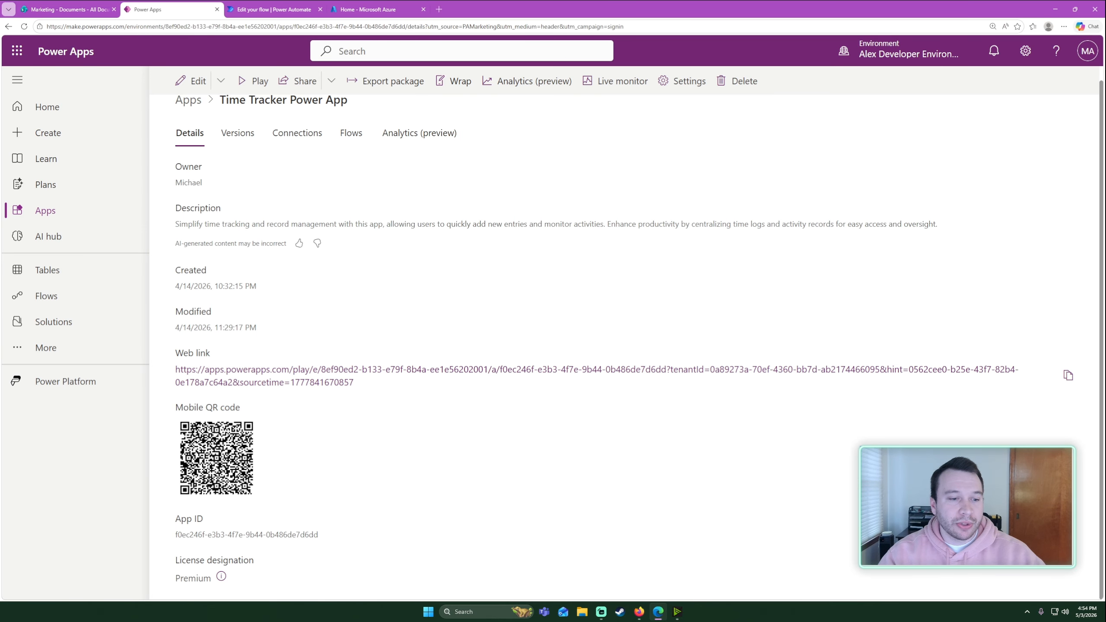
pyautogui.moveTo(174, 534); pyautogui.dragTo(393, 542)
pyautogui.hotkey('ctrl', 'c')
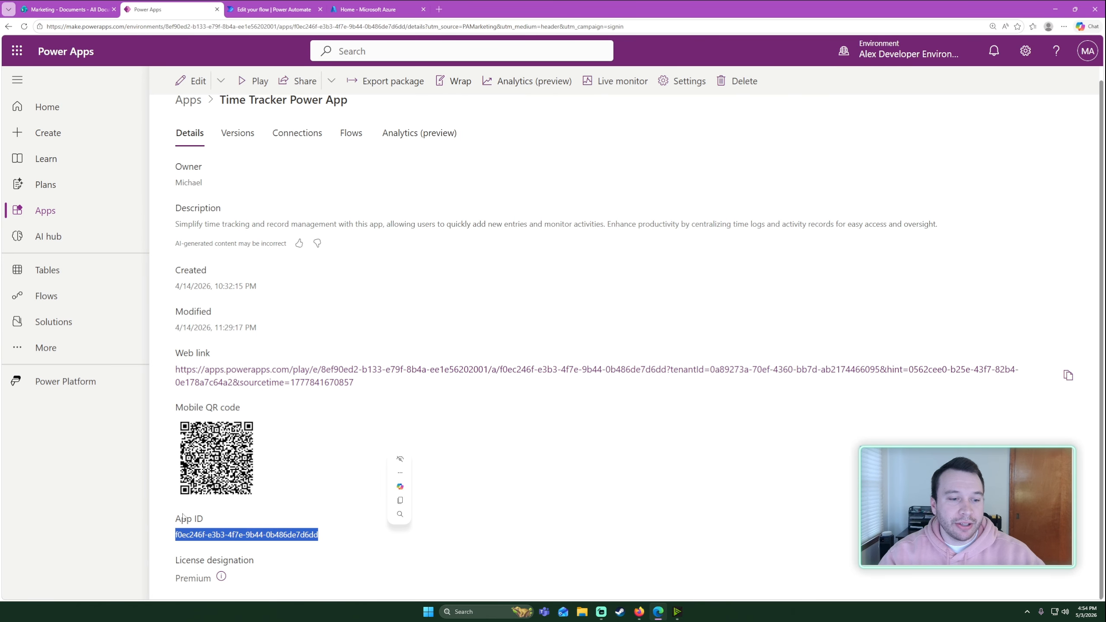
pyautogui.click(302, 5)
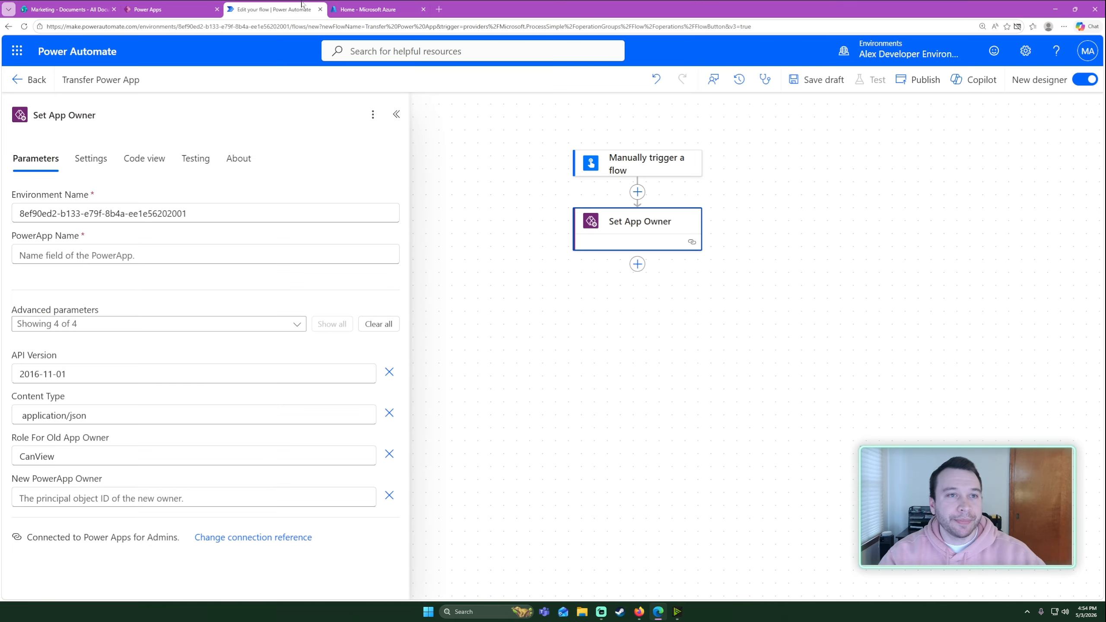
pyautogui.click(190, 255)
pyautogui.hotkey('ctrl', 'v')
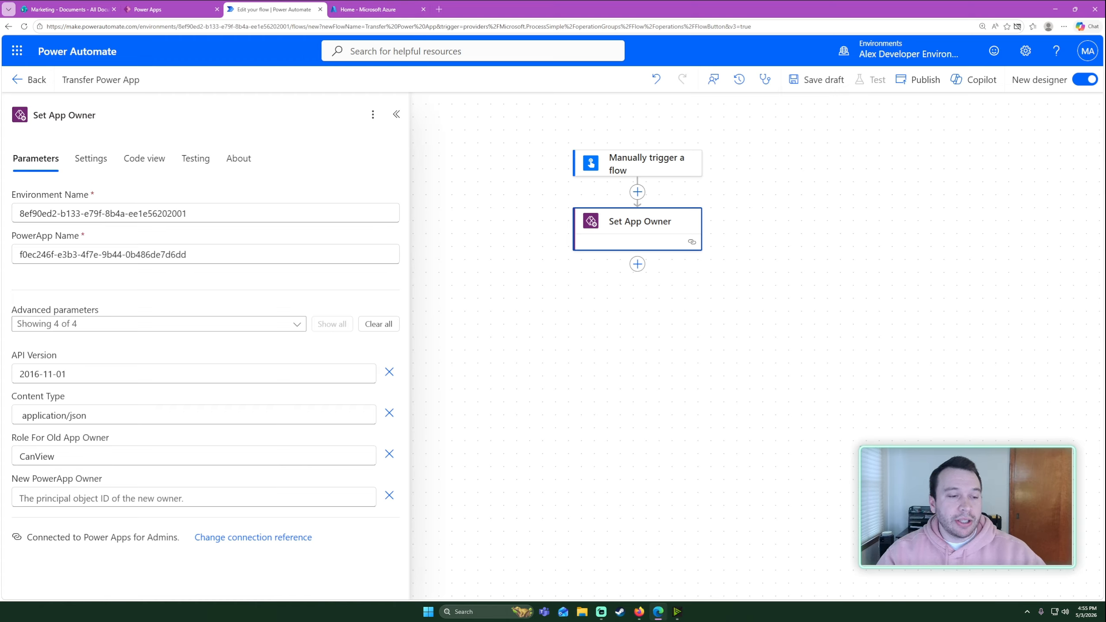
# - Switch to the Azure portal and open the new owner's user profile from the Microsoft Entra ID user list
pyautogui.click(368, 9)
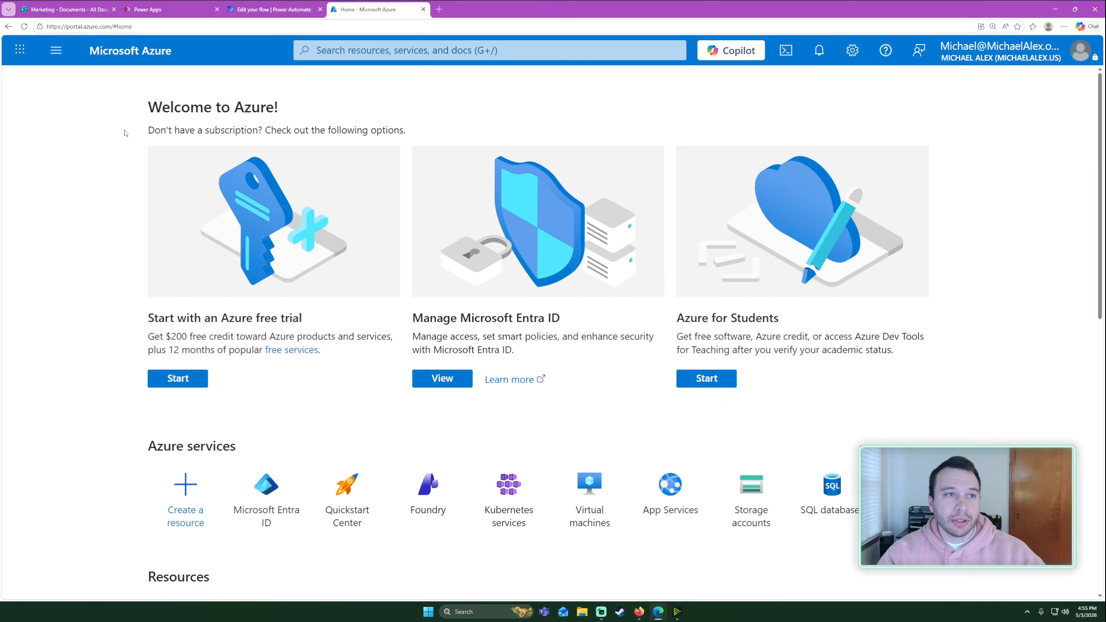
pyautogui.scroll(-5, 159, 284)
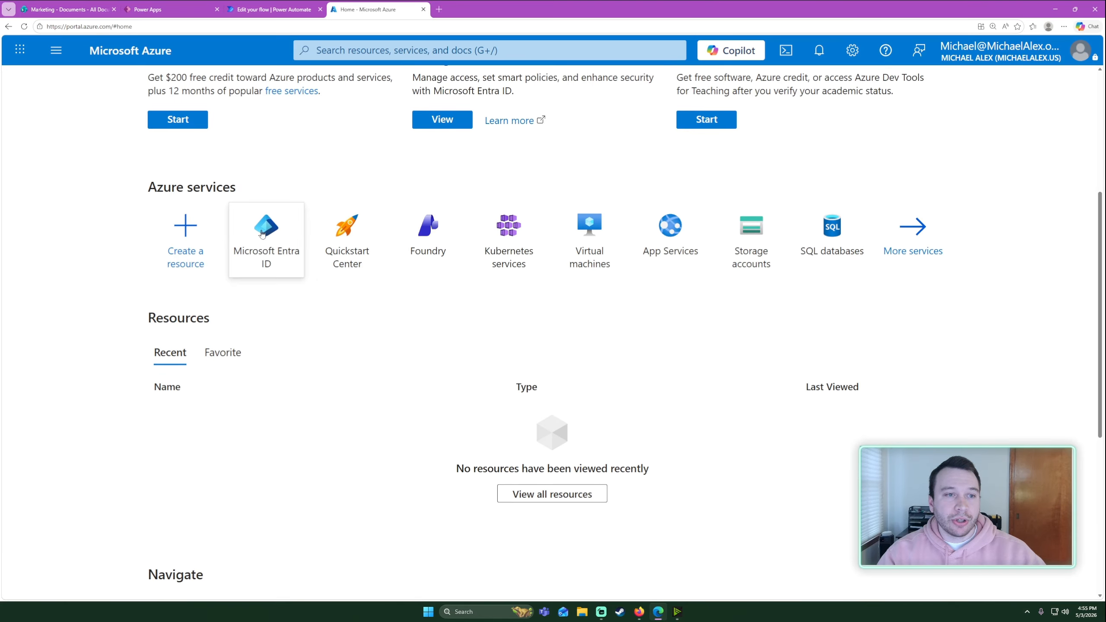
pyautogui.click(280, 266)
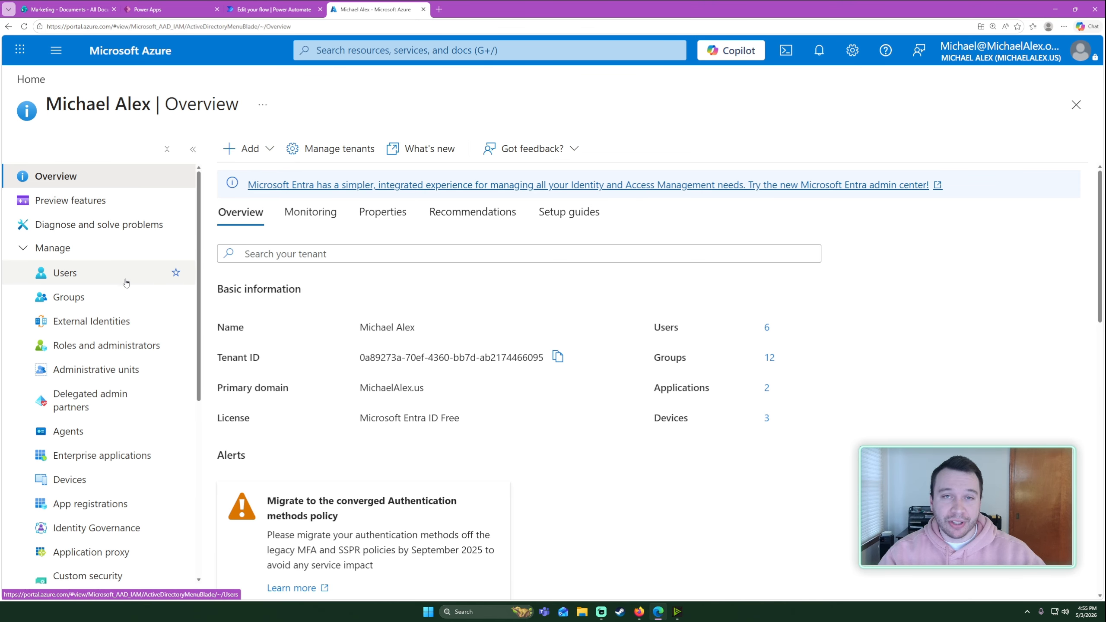
pyautogui.click(61, 275)
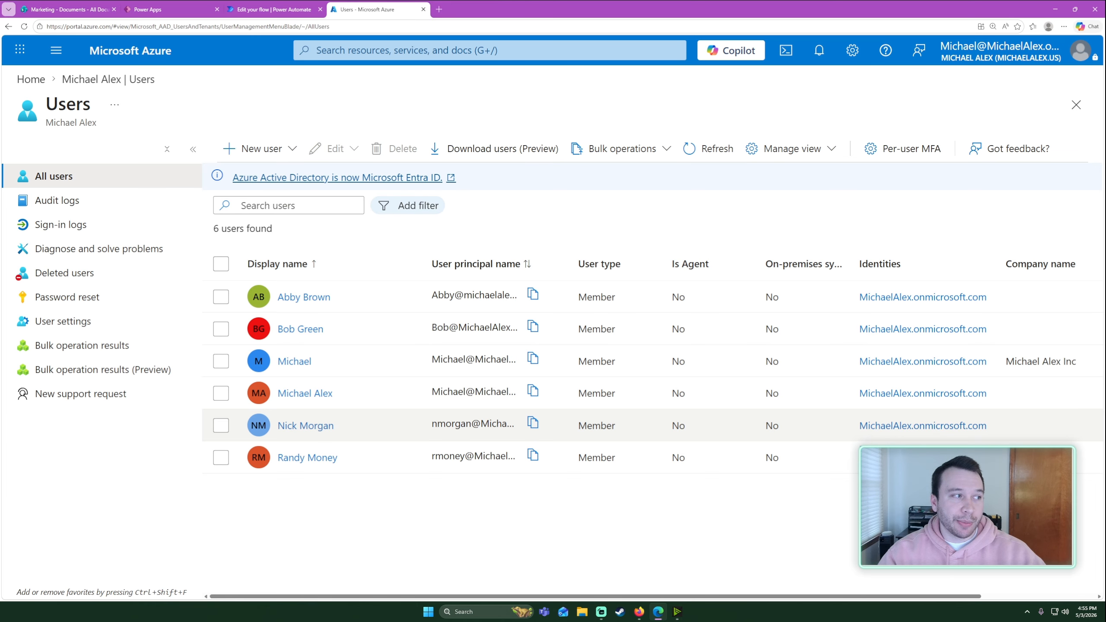
pyautogui.click(315, 428)
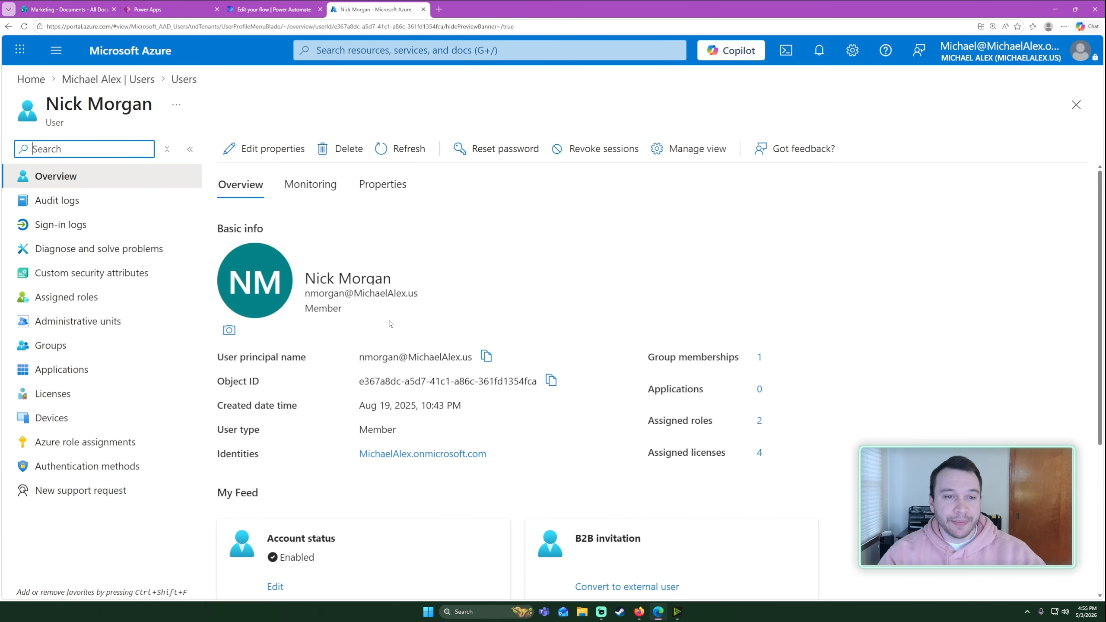
# - Copy the new owner's Object ID from Azure into the New PowerApp Owner field of the Set App Owner action in Power Automate
pyautogui.scroll(-3, 340, 283)
pyautogui.moveTo(219, 262); pyautogui.dragTo(283, 258)
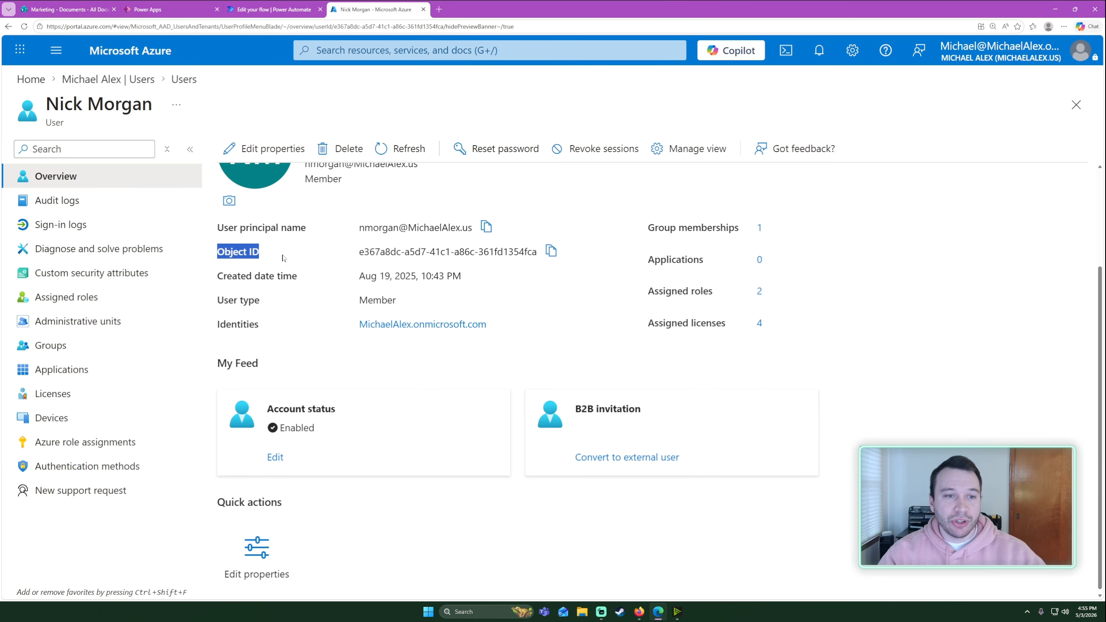
pyautogui.moveTo(359, 253); pyautogui.dragTo(537, 262)
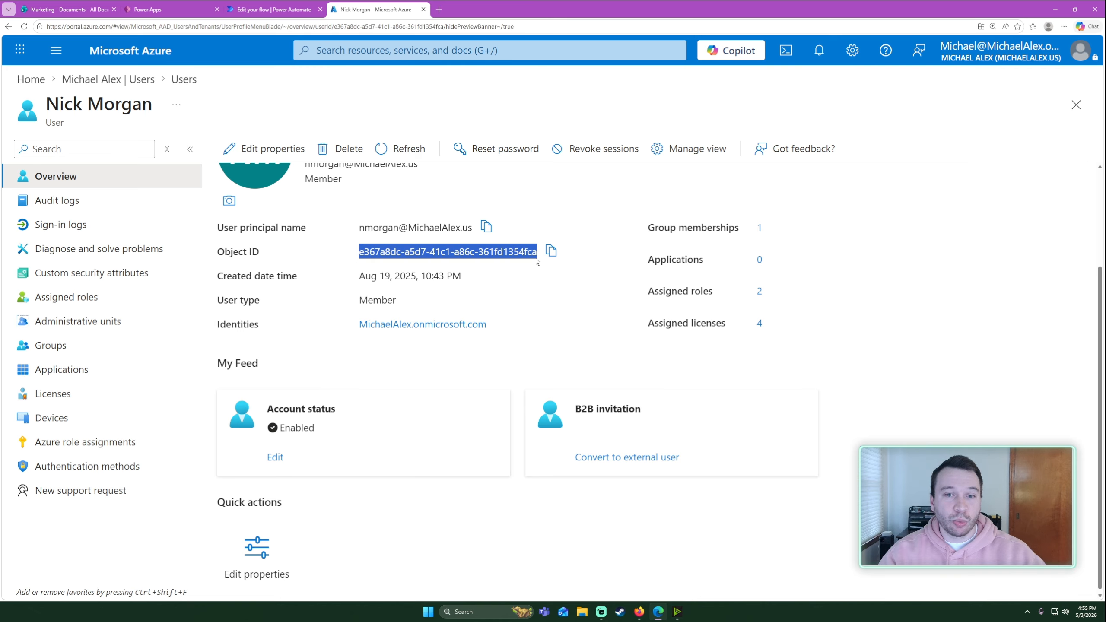
pyautogui.click(551, 255)
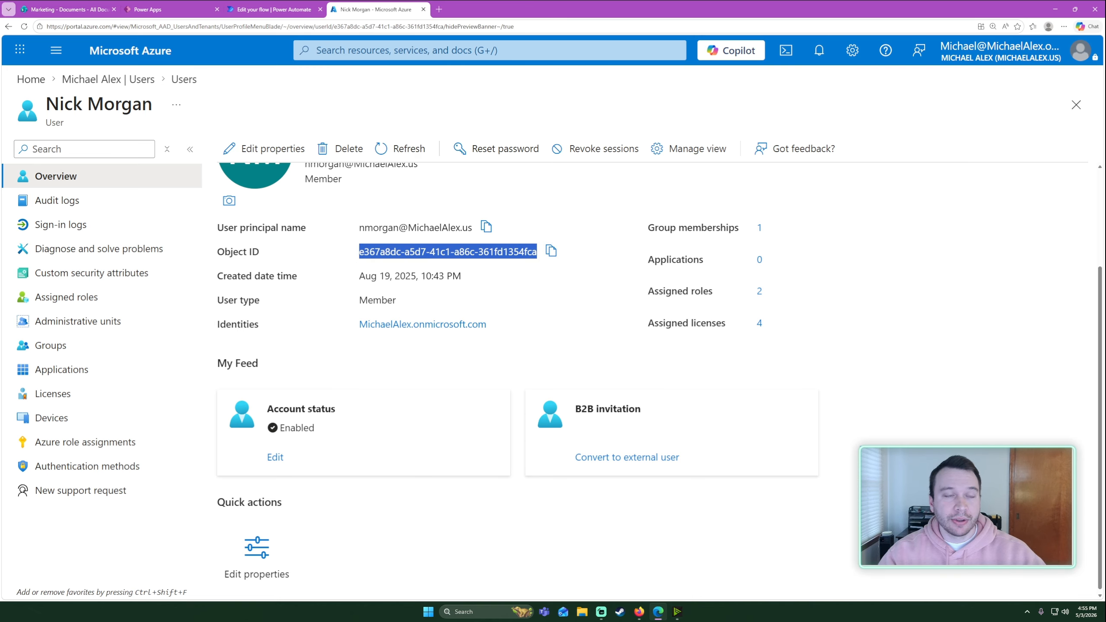
pyautogui.click(283, 9)
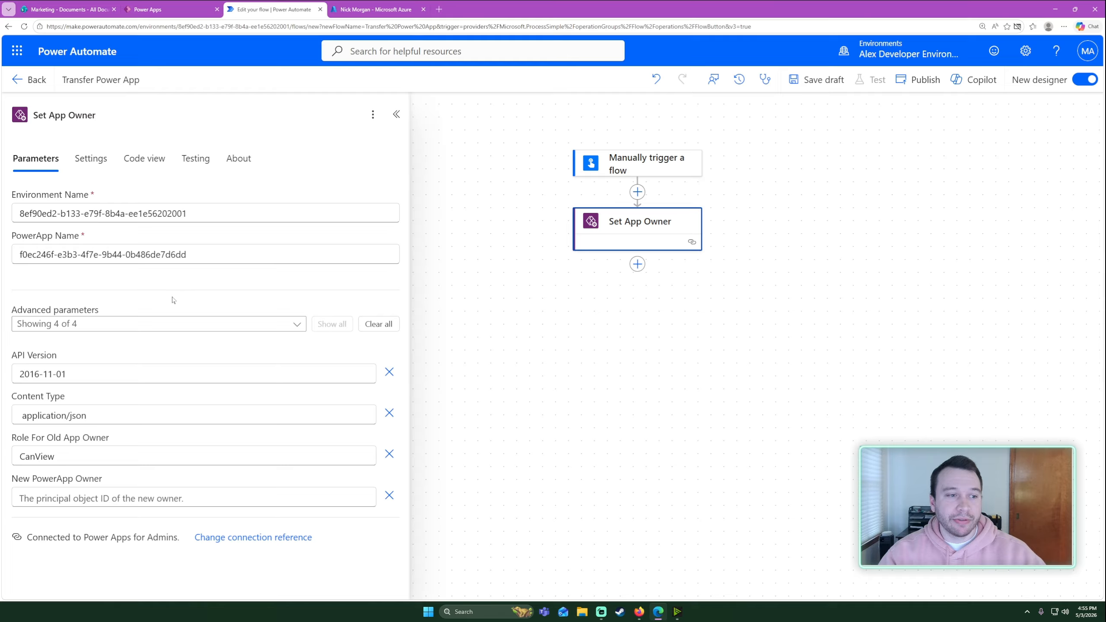
pyautogui.click(109, 496)
pyautogui.hotkey('ctrl', 'v')
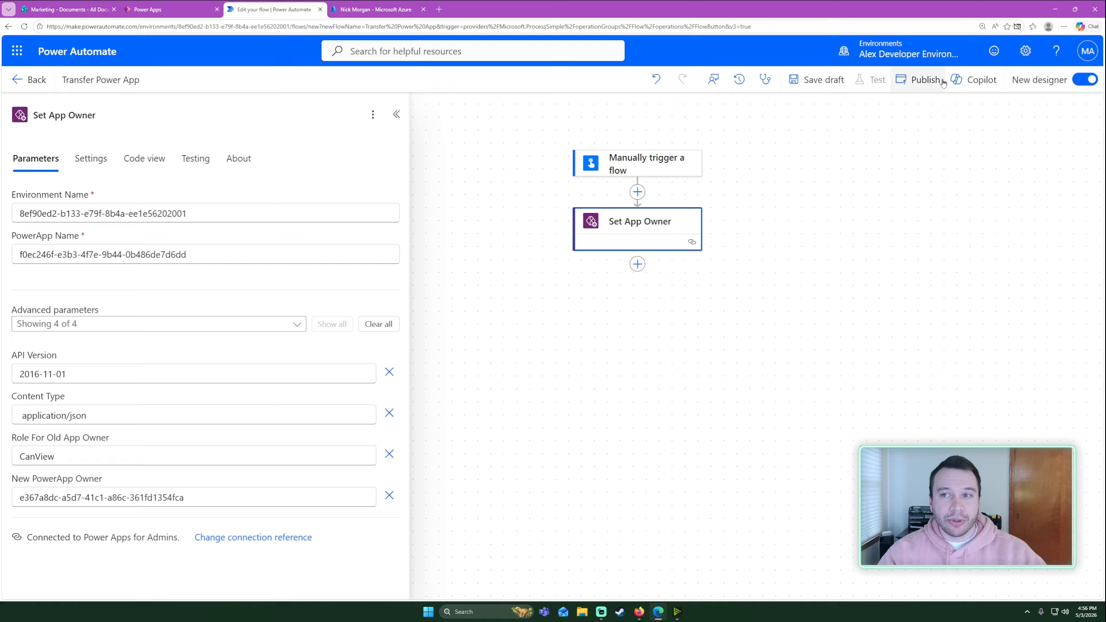
# - Publish the Transfer Power App flow and run a manual test of it
pyautogui.click(923, 80)
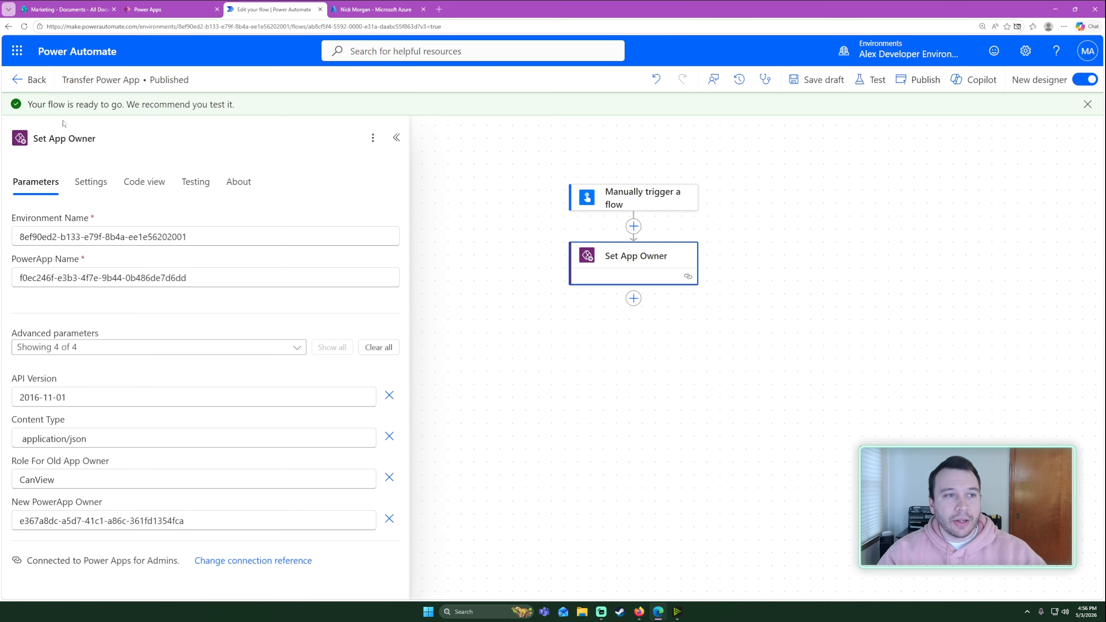
pyautogui.click(874, 82)
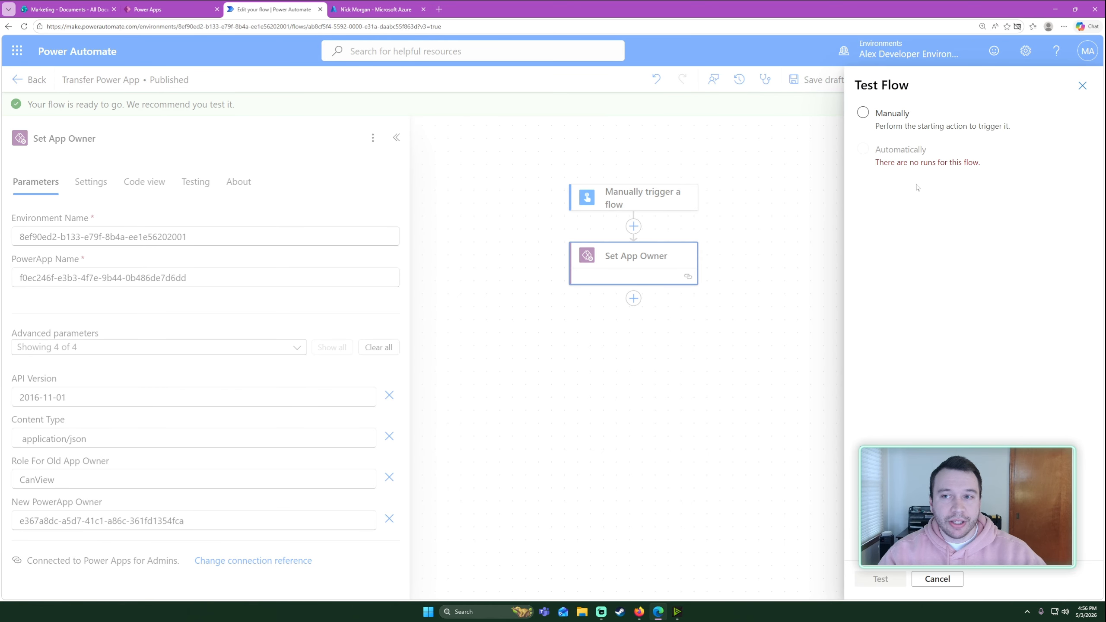
pyautogui.click(889, 579)
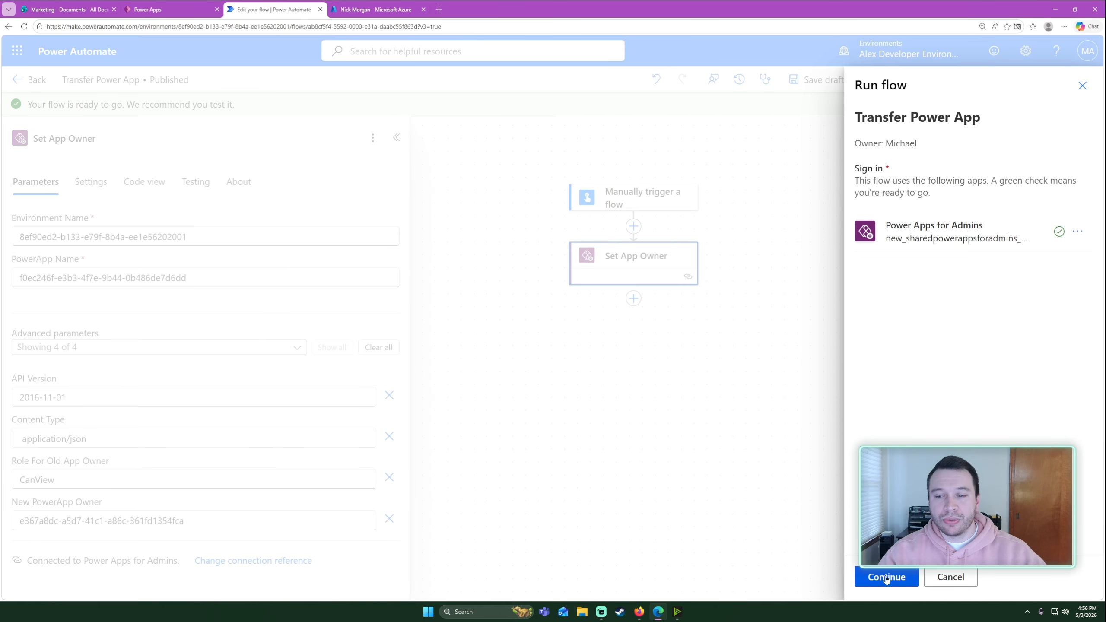
pyautogui.click(887, 577)
pyautogui.click(887, 578)
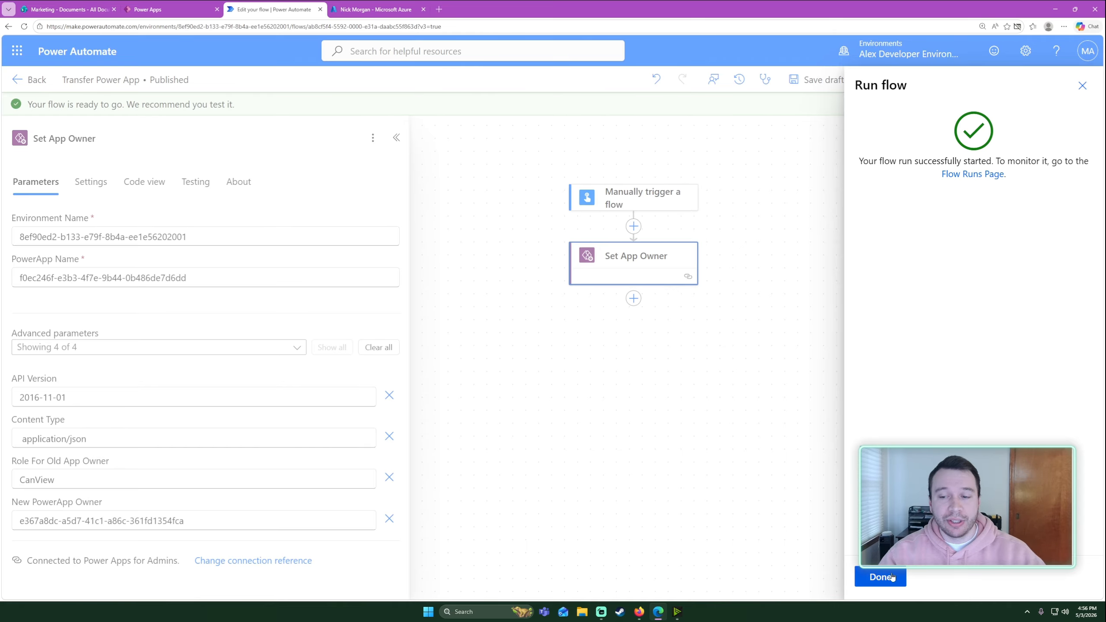
pyautogui.click(892, 578)
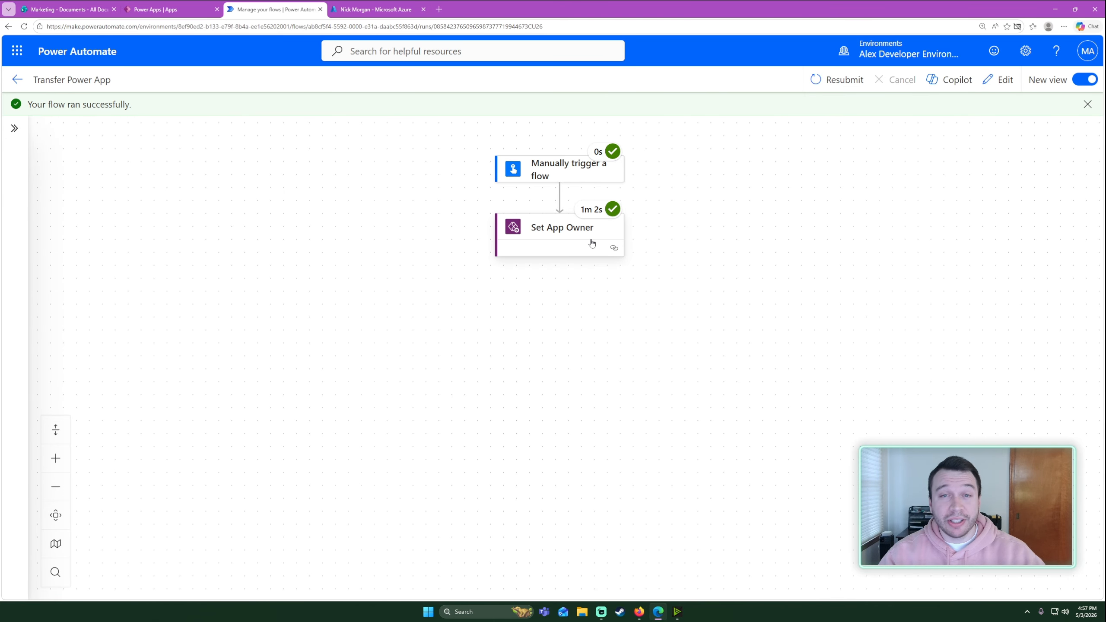
# - Inspect the Set App Owner run results, and check the Time Tracker Power App's owner in the list of all apps in Power Apps
pyautogui.click(588, 243)
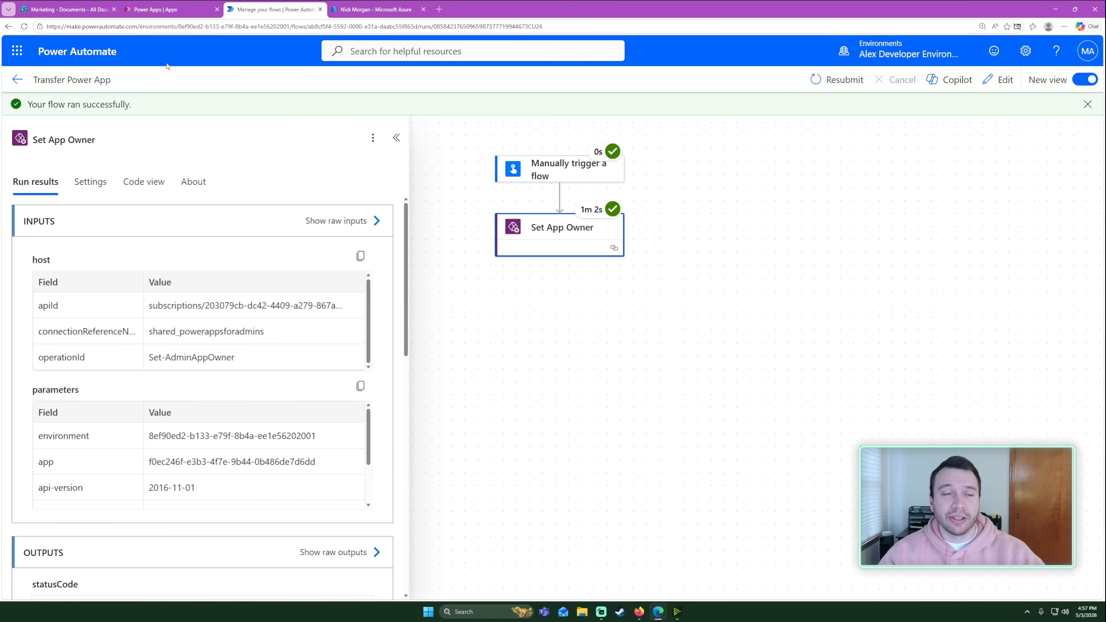
pyautogui.click(170, 11)
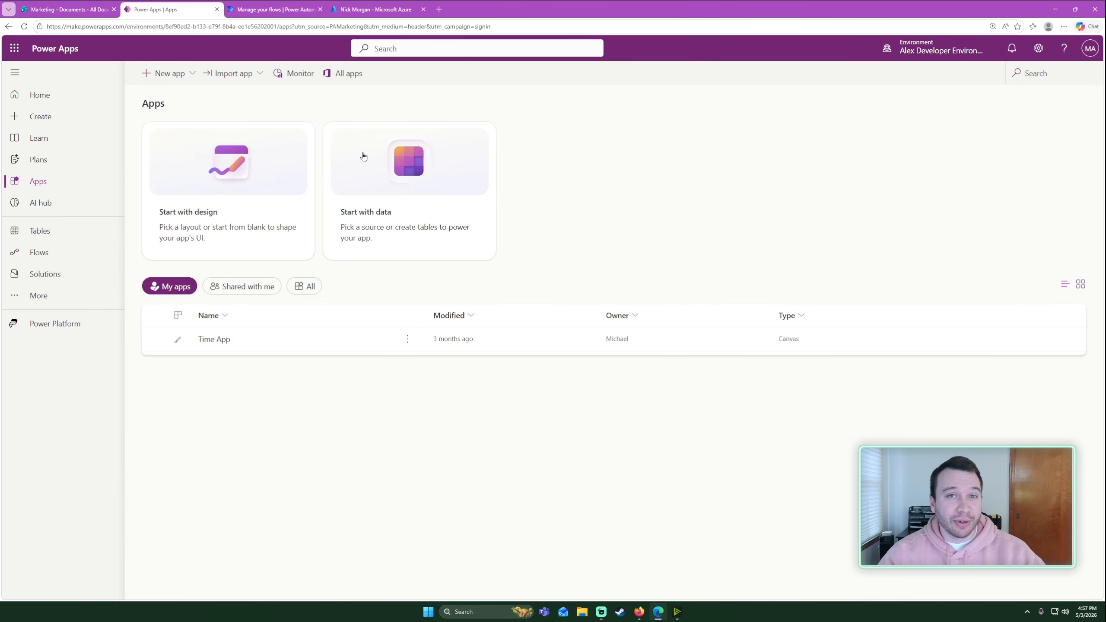
pyautogui.hotkey('ctrl', '+')
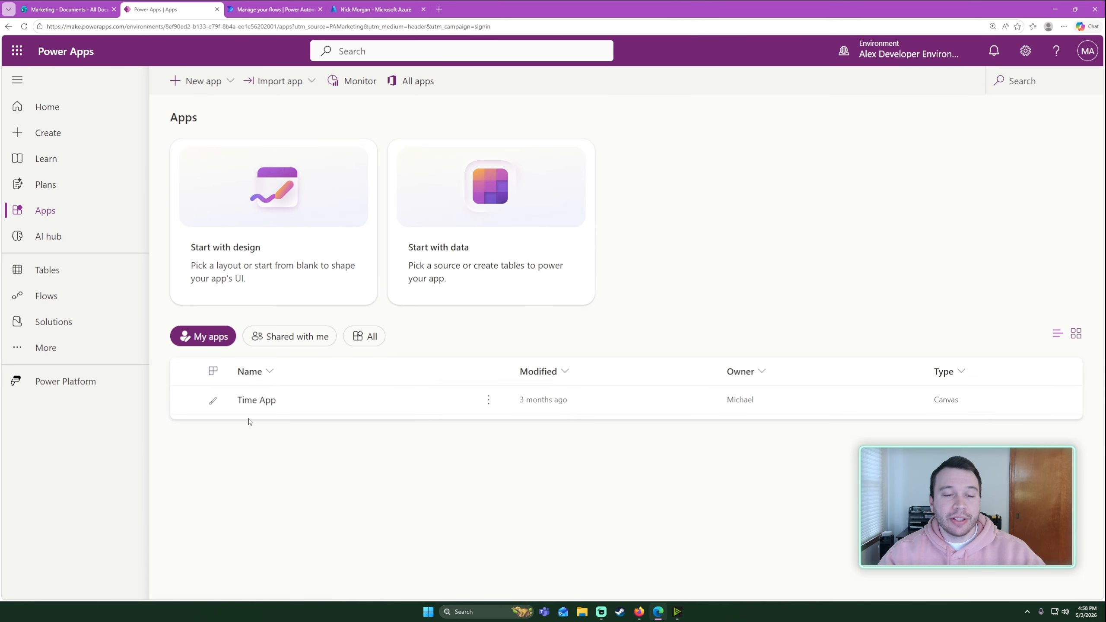
pyautogui.click(380, 335)
pyautogui.click(205, 340)
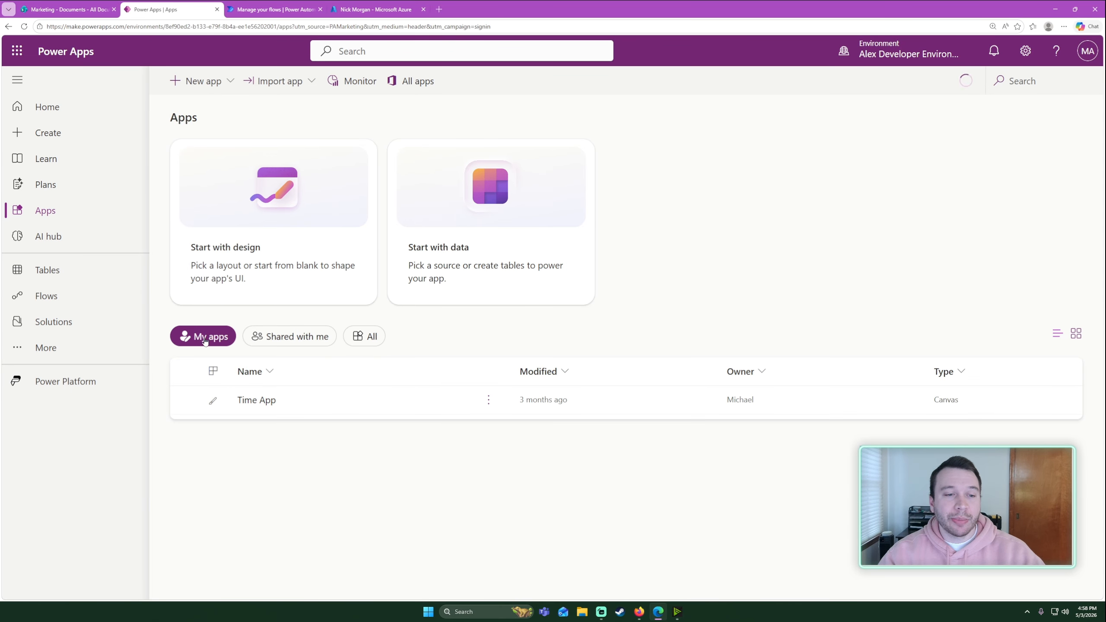
pyautogui.click(363, 331)
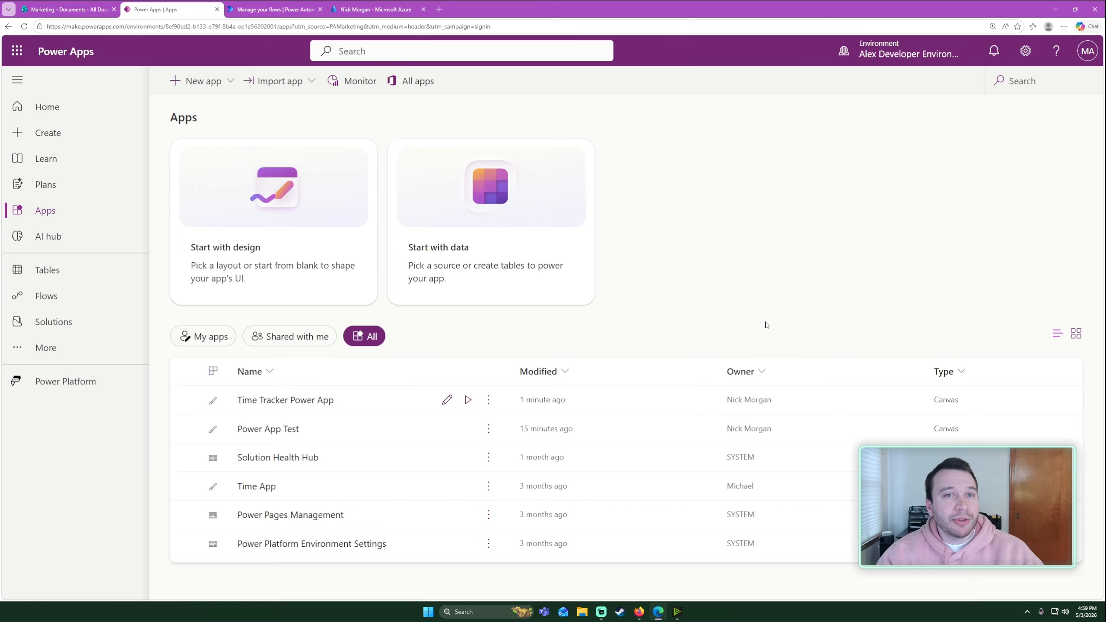
pyautogui.click(300, 9)
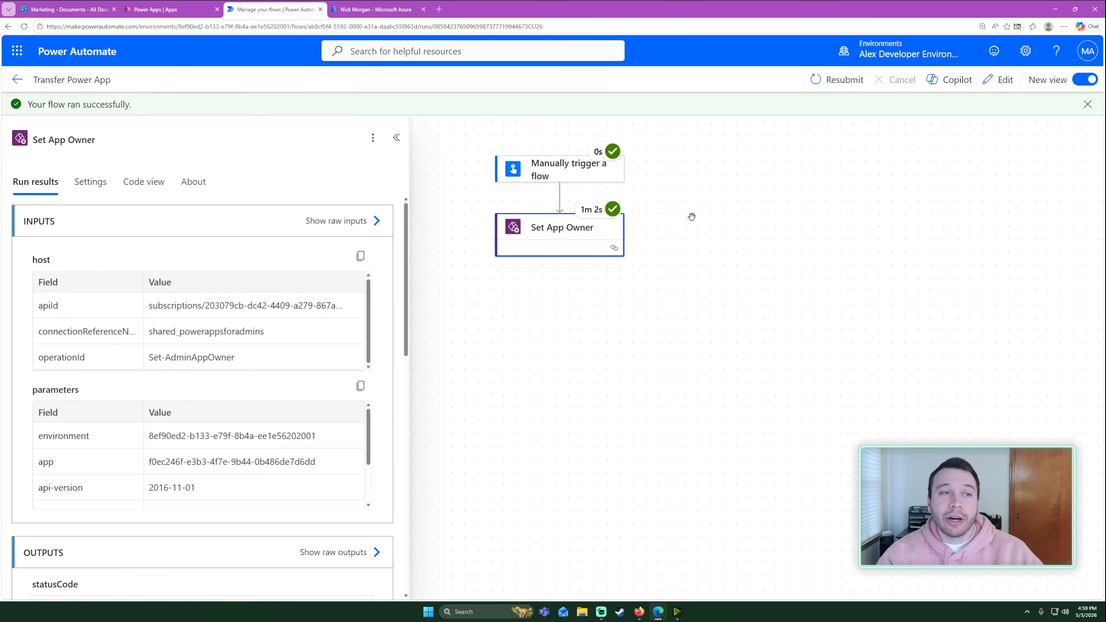
pyautogui.click(170, 9)
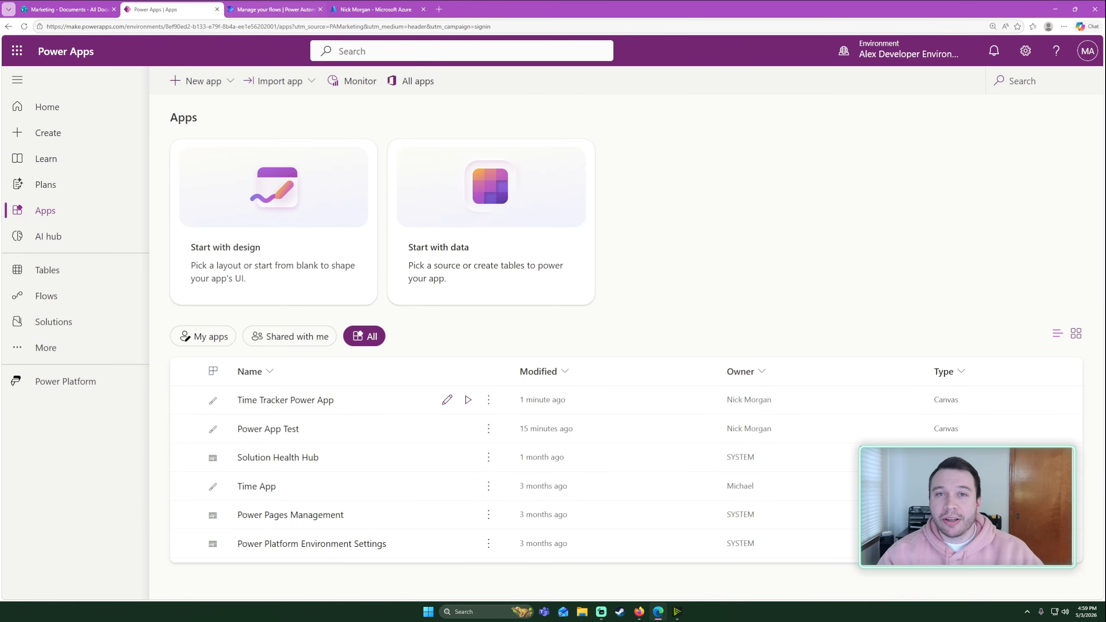
pyautogui.click(277, 12)
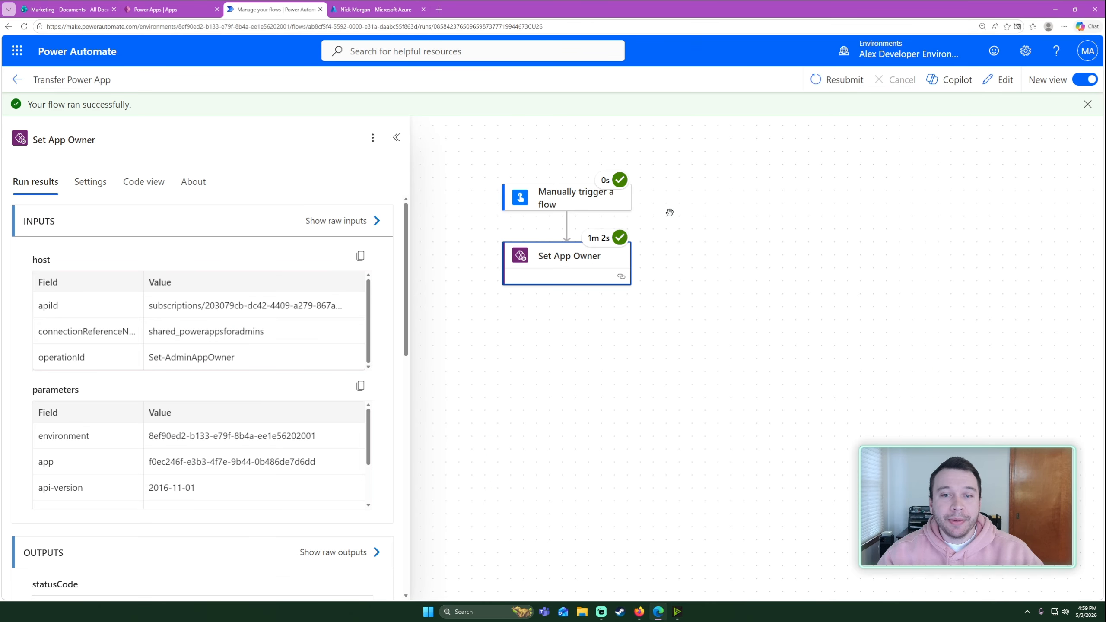
pyautogui.moveTo(689, 282); pyautogui.dragTo(699, 296)
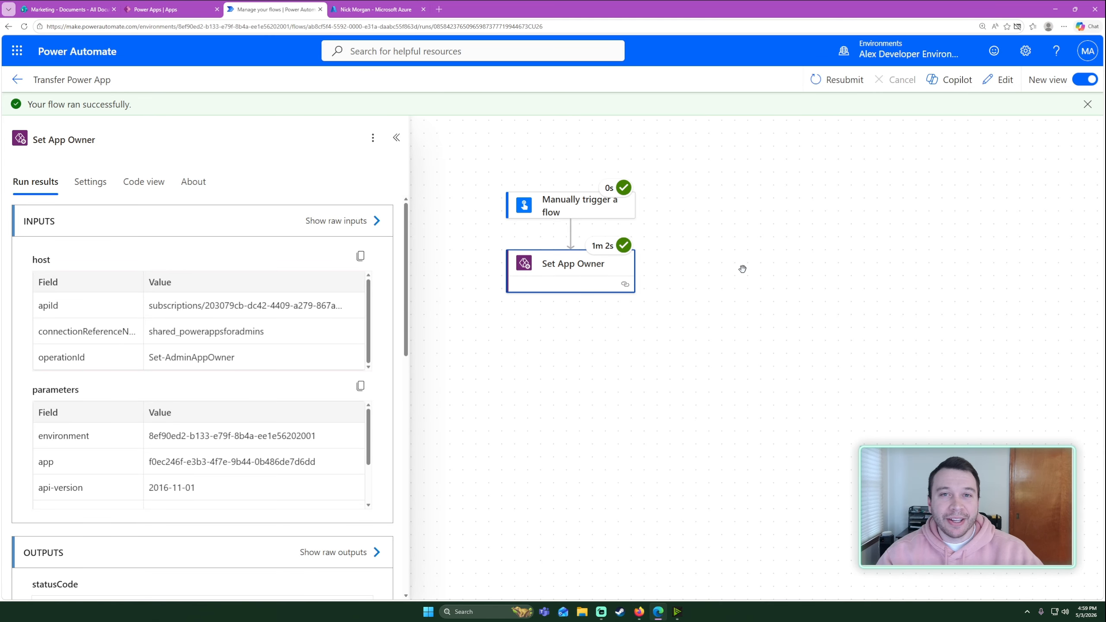
pyautogui.moveTo(744, 248); pyautogui.dragTo(744, 251)
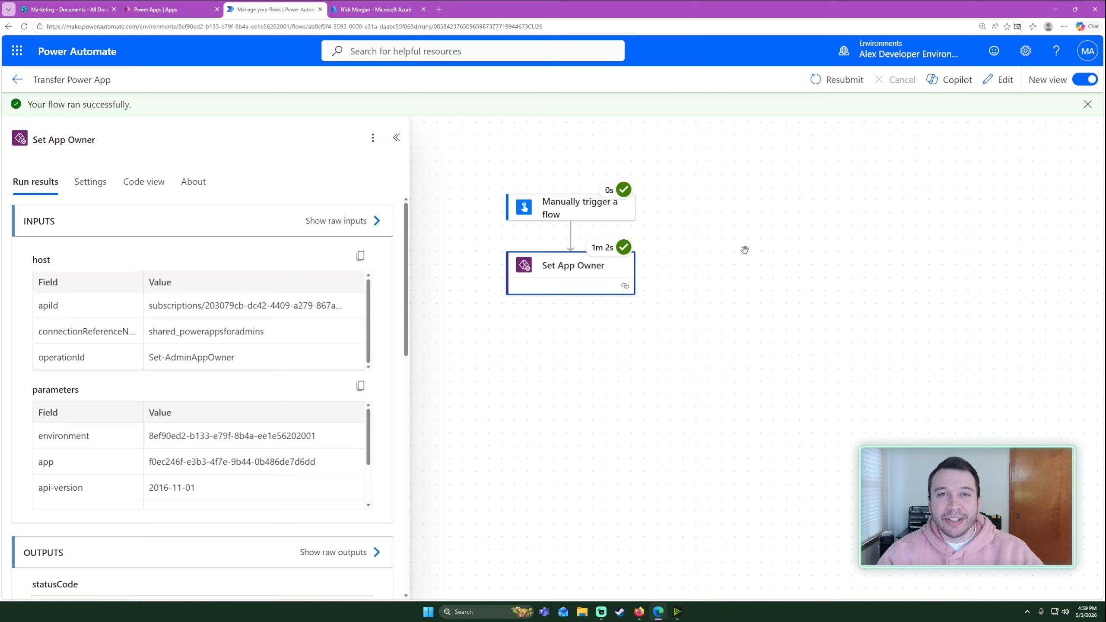